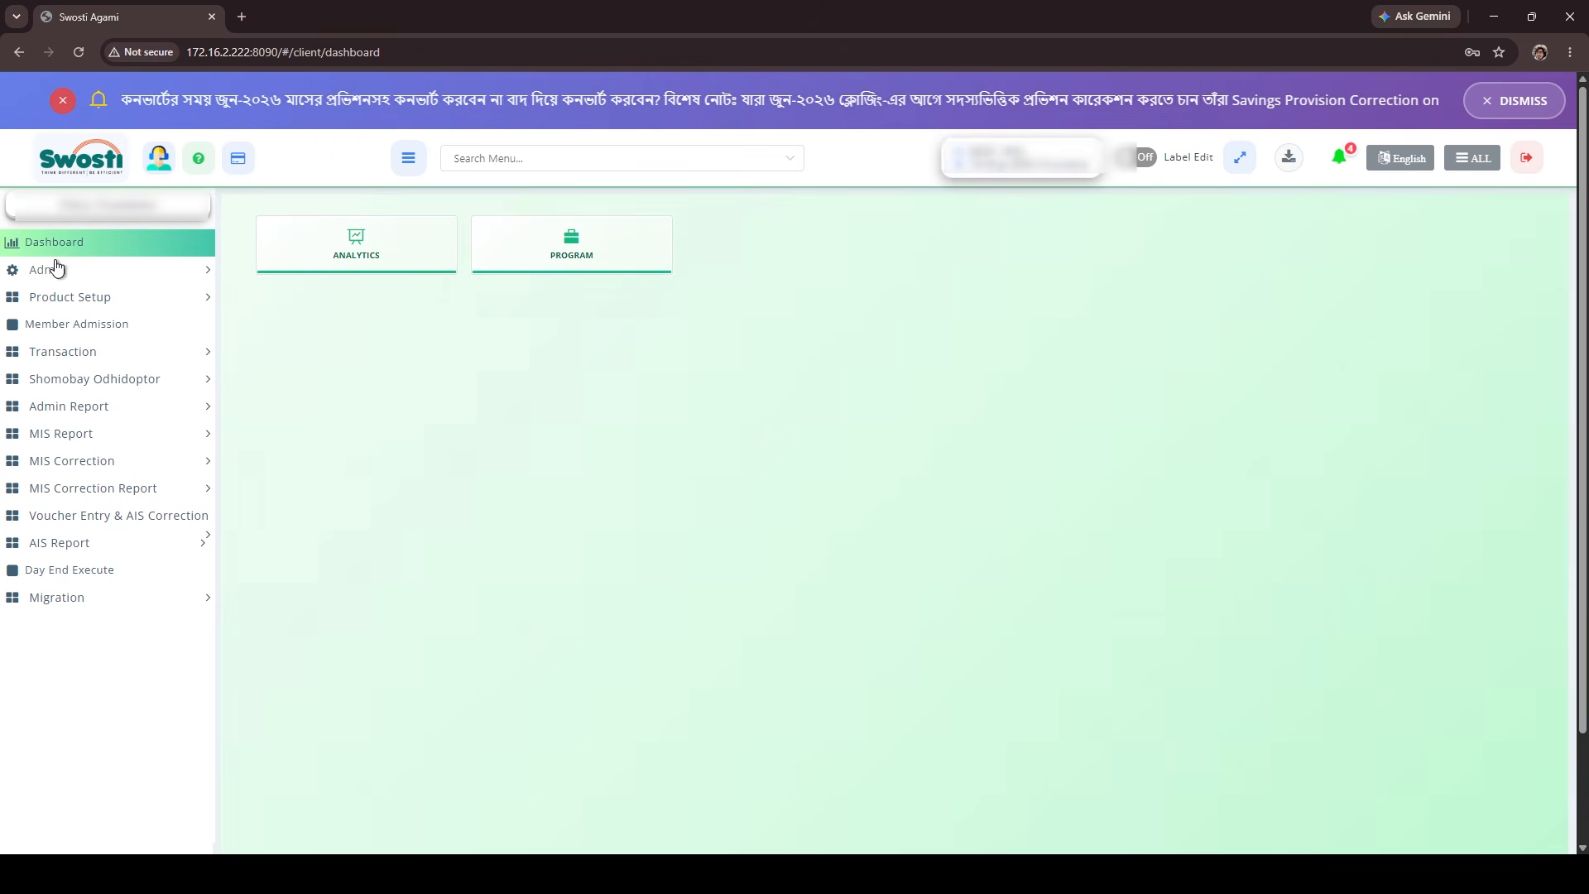
Open the Day End Execute form and select the Branch hierarchy with 005 Head Branch as its details.
left_click(73, 569)
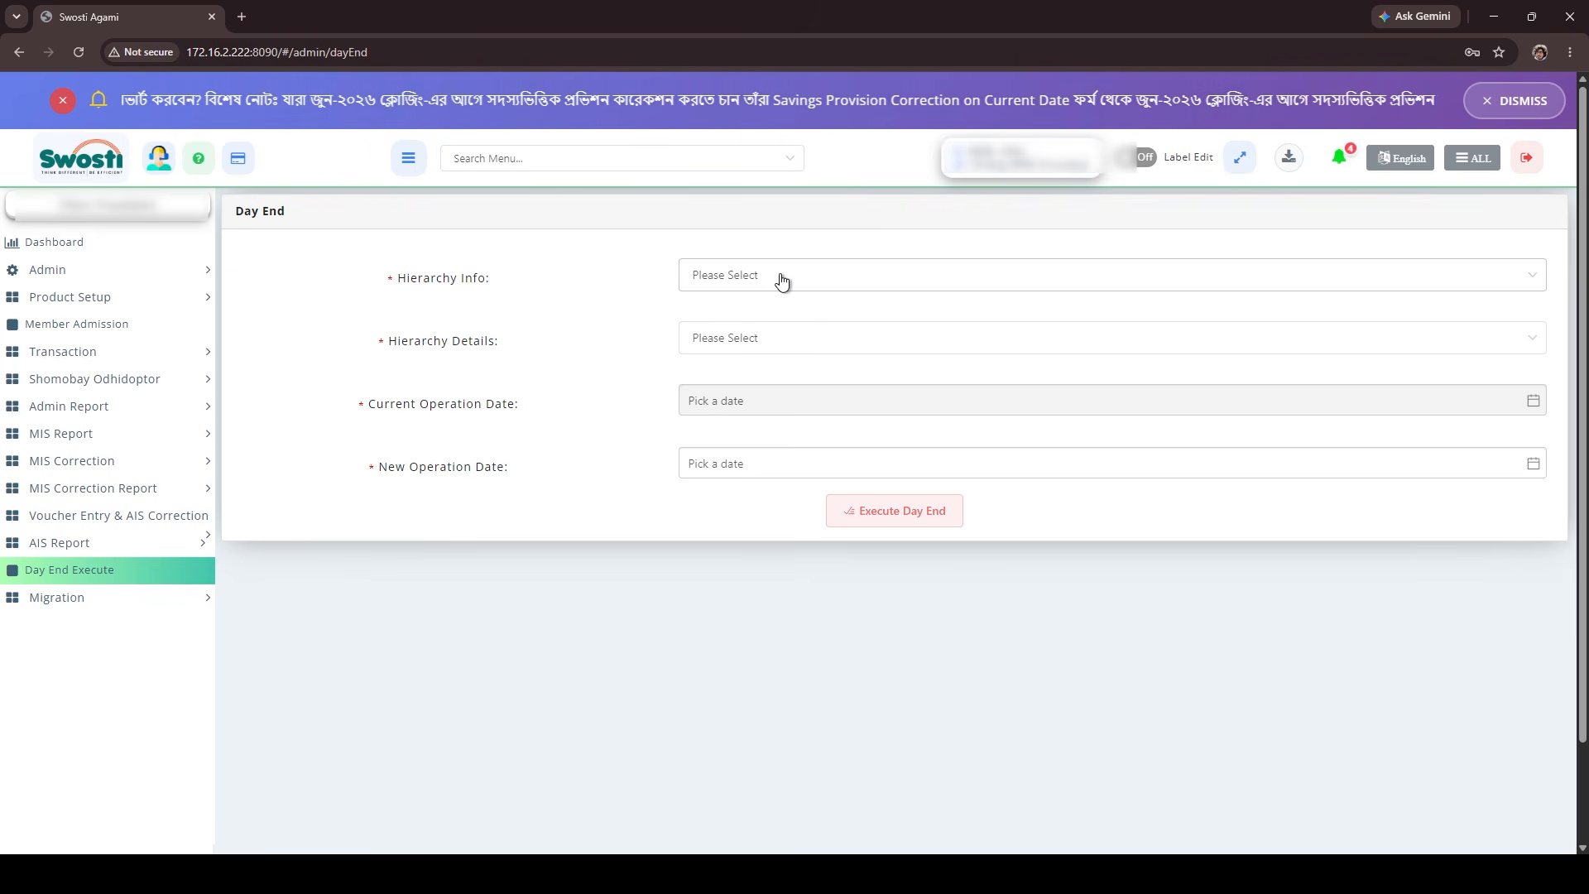
left_click(756, 285)
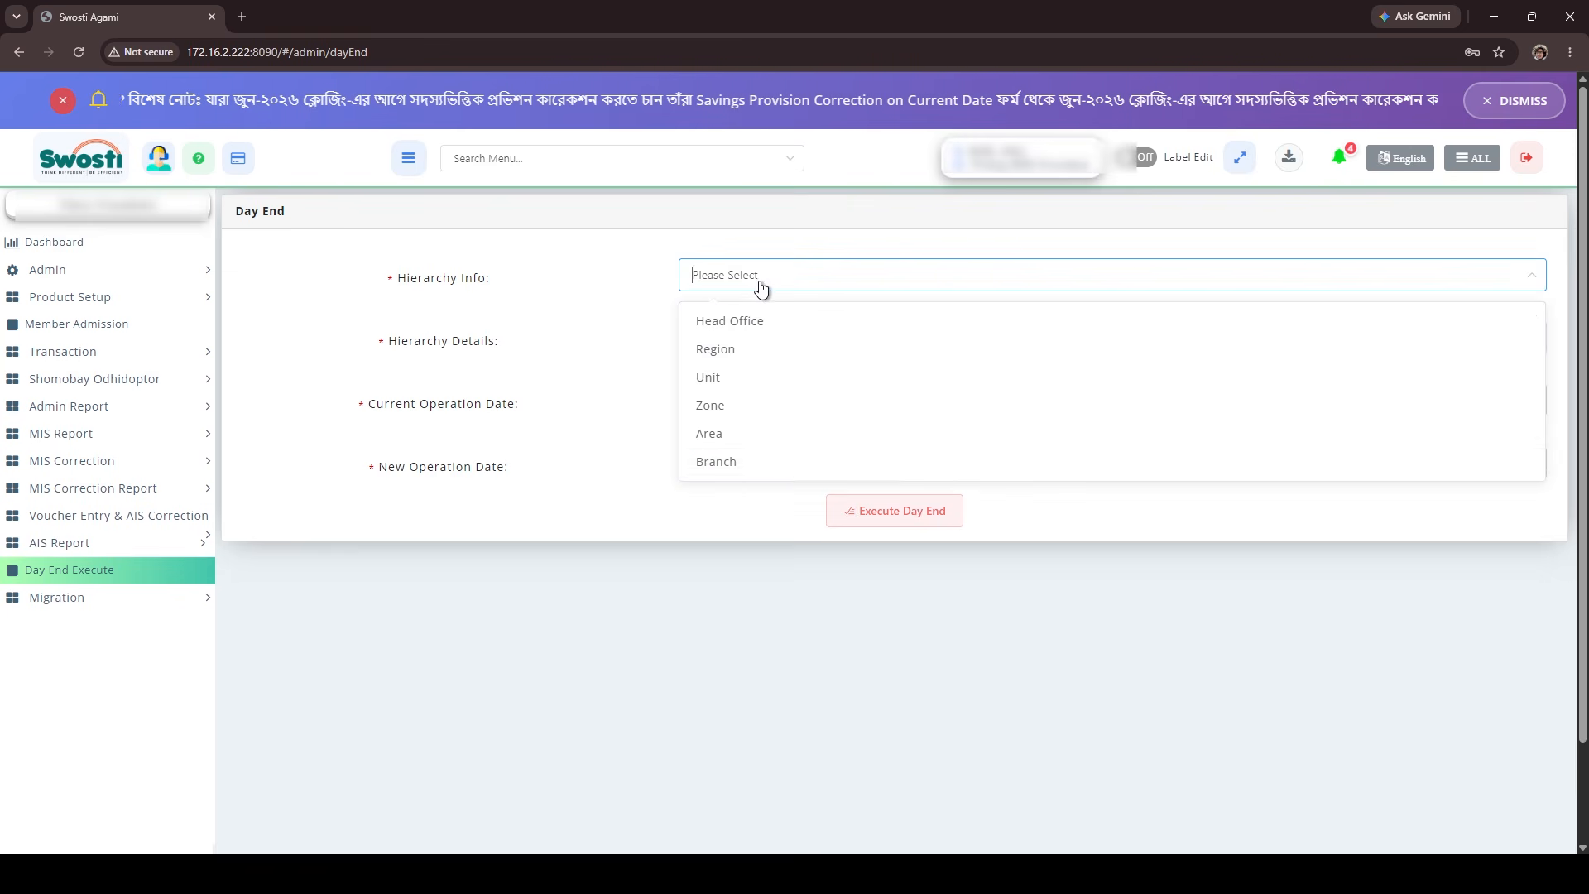
left_click(767, 464)
left_click(762, 337)
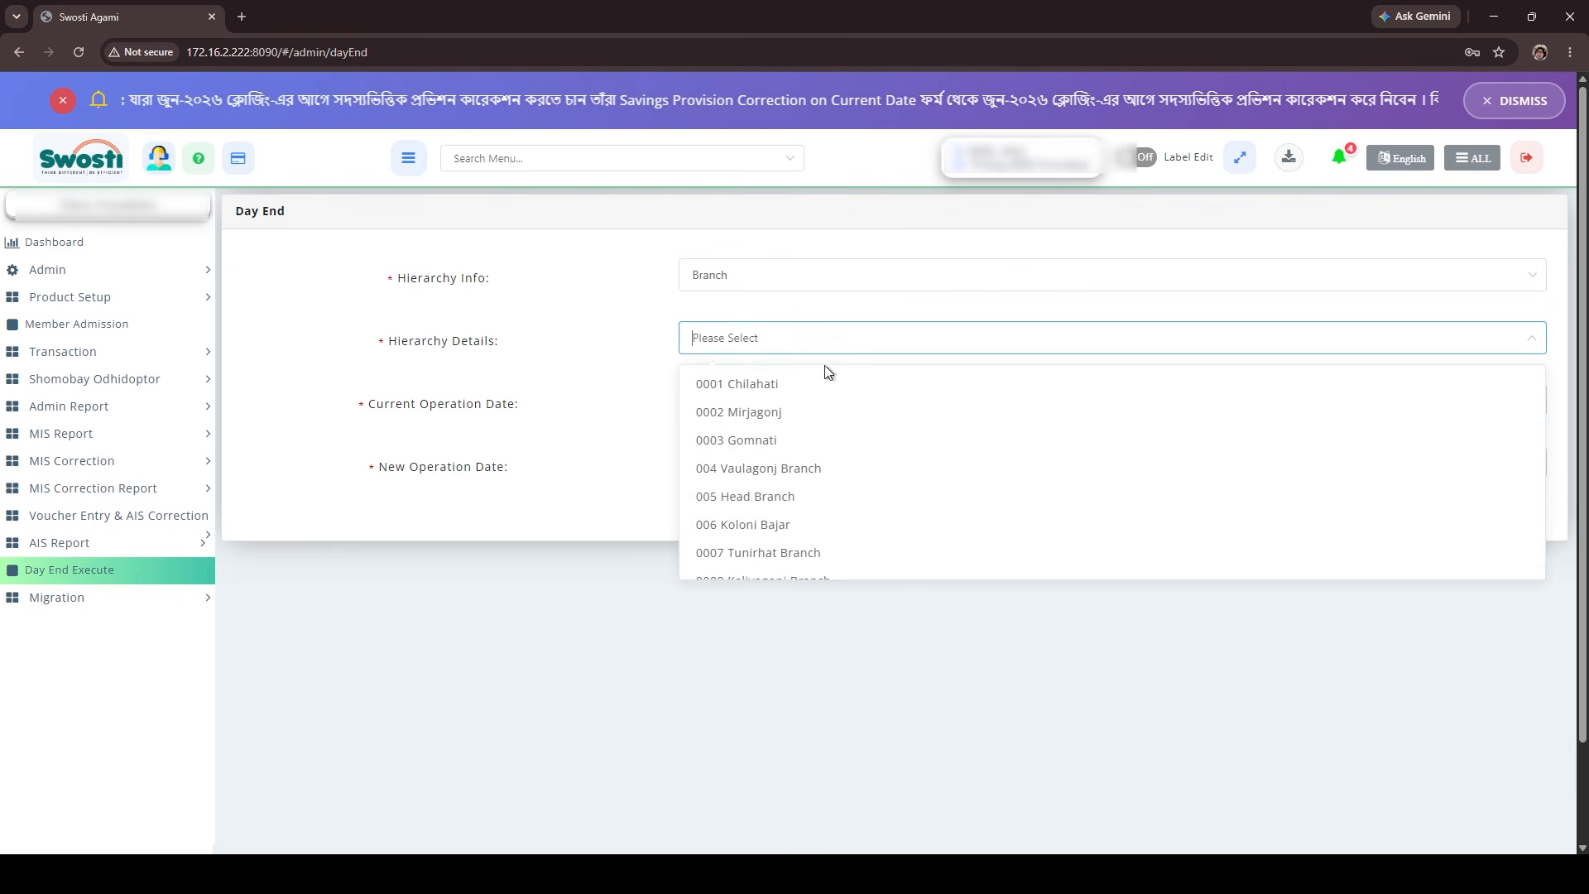
left_click(809, 500)
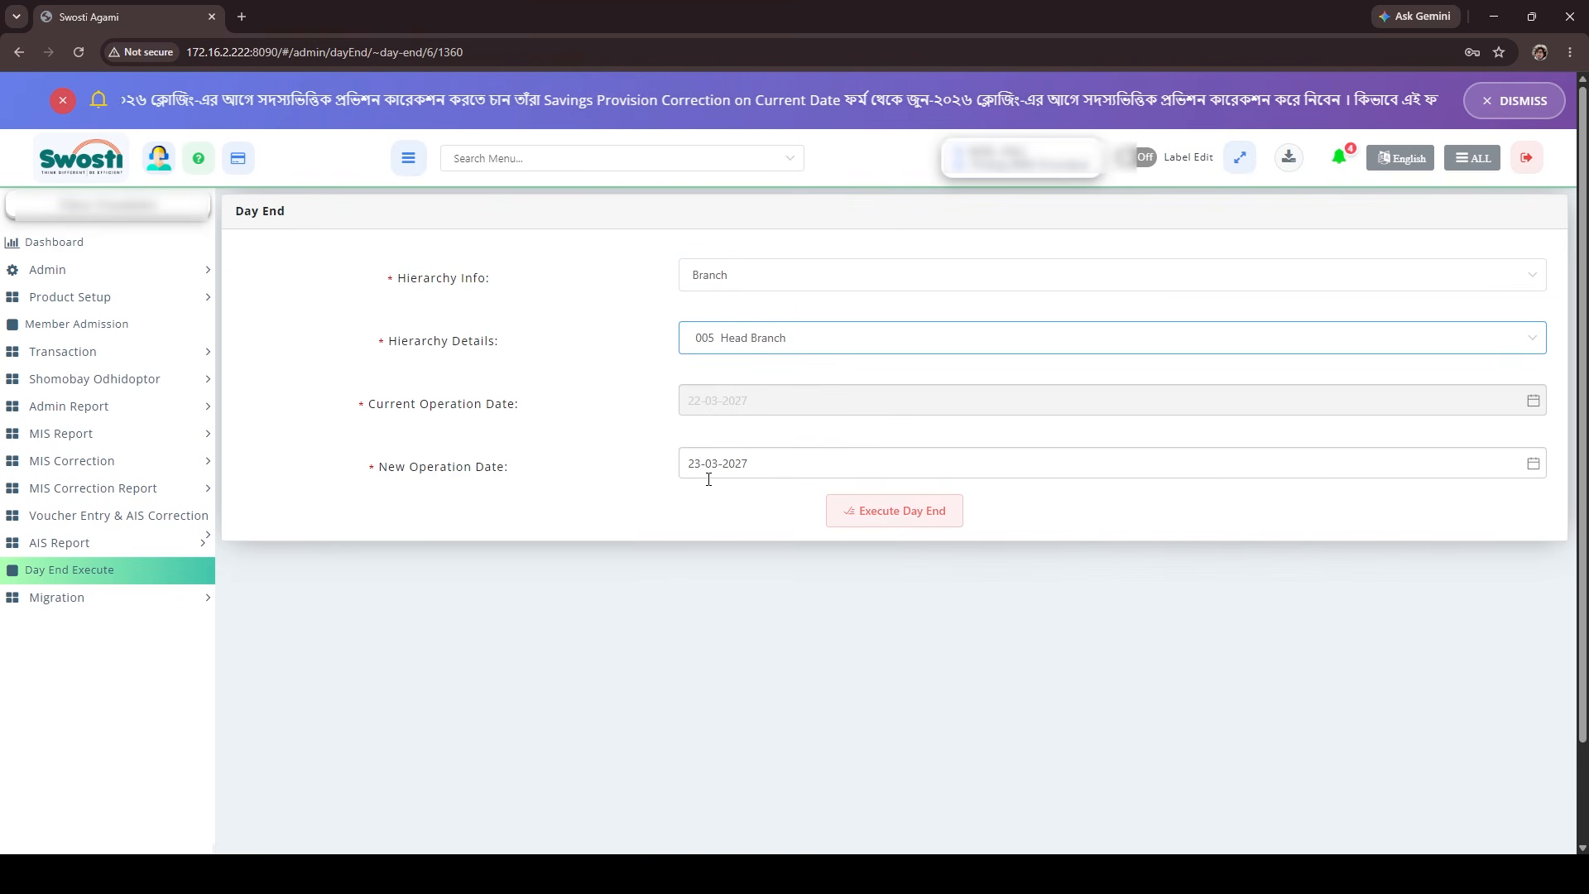
Try to execute the day end with 23-03-2027 as the new operation date, confirming the submission and dismissing the notice.
left_click_drag(765, 462, 646, 479)
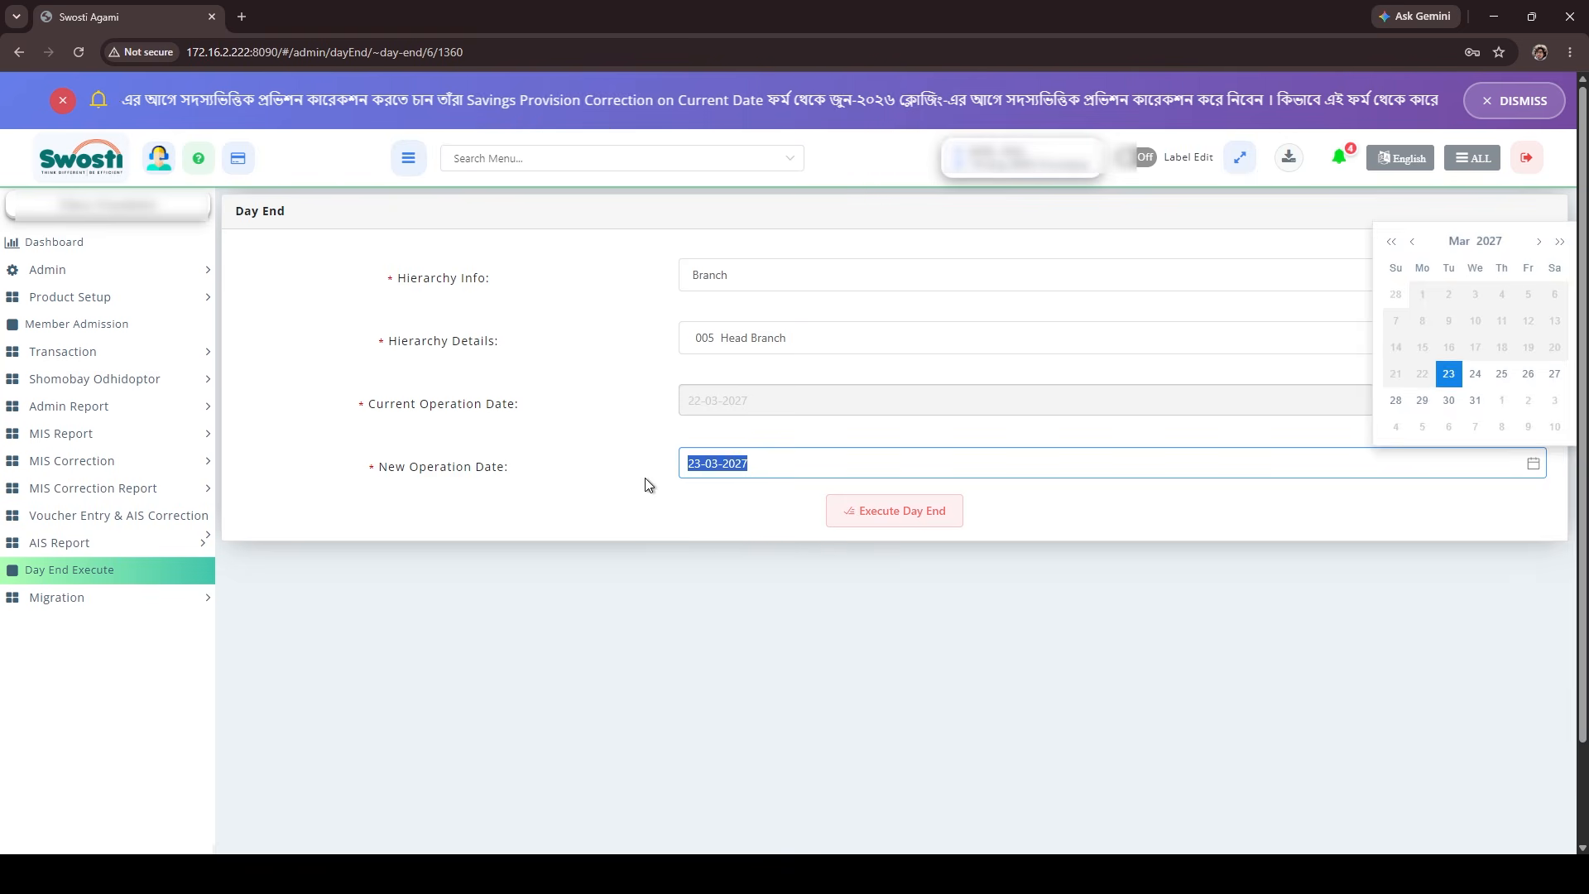
left_click(622, 457)
left_click(885, 522)
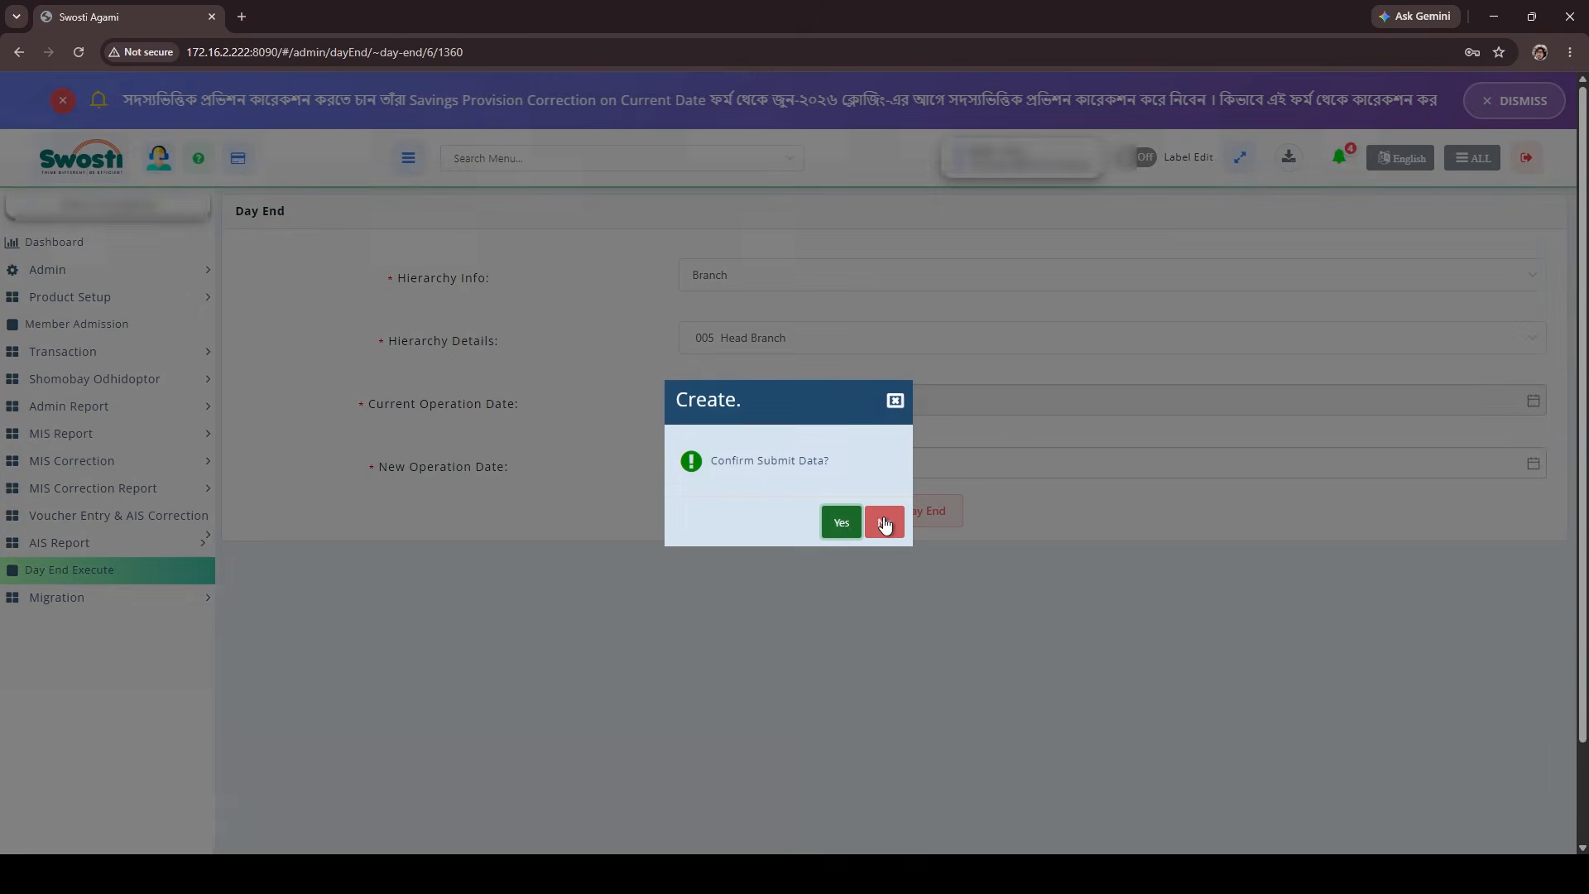
left_click(840, 523)
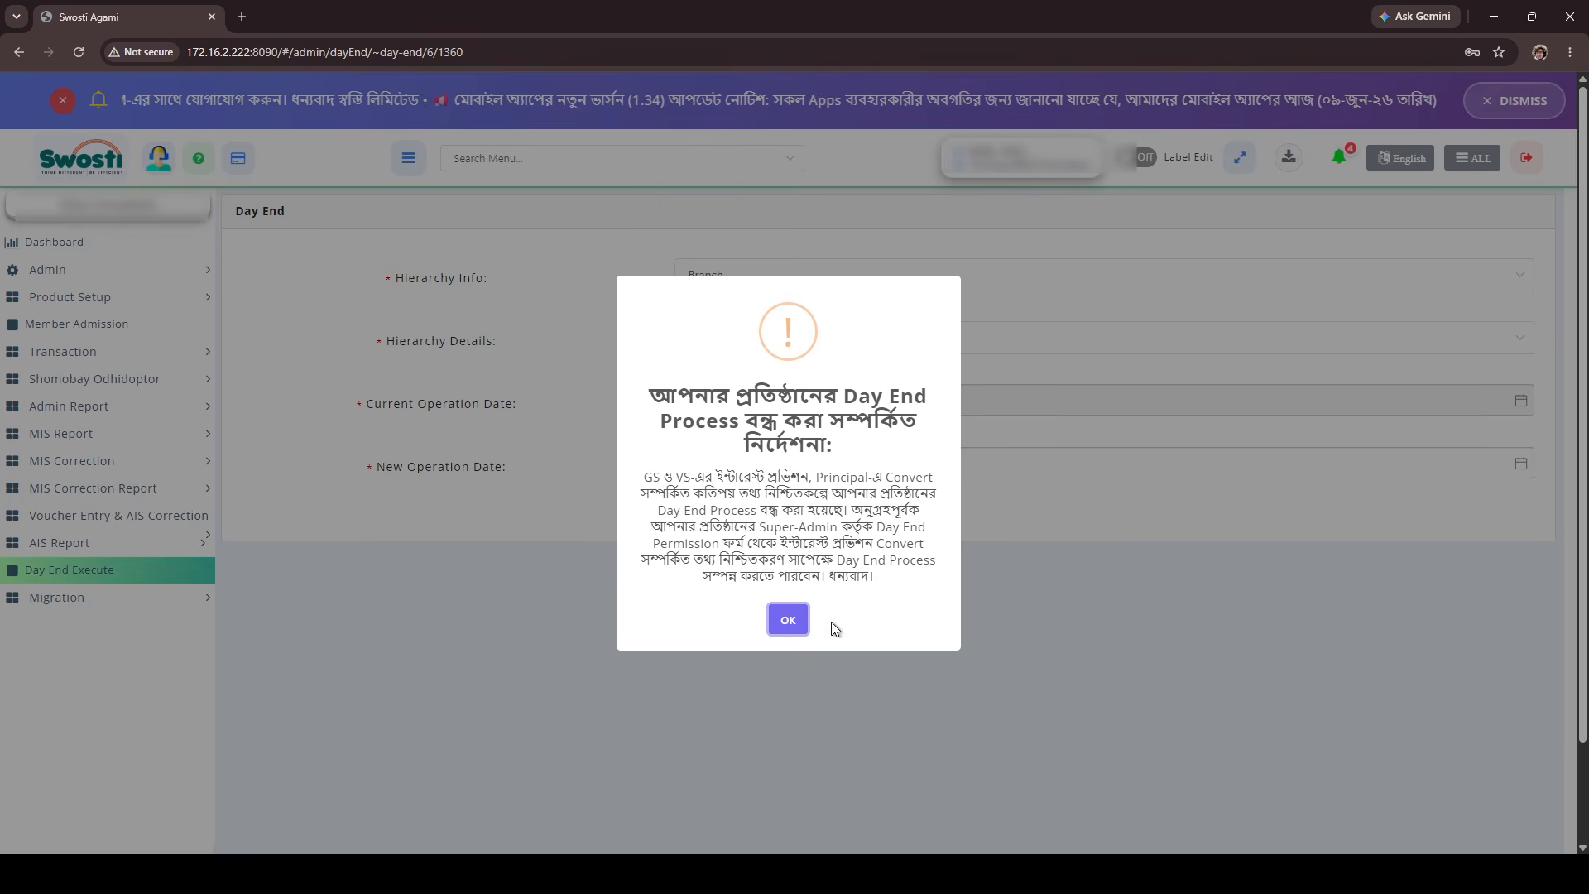
left_click(787, 622)
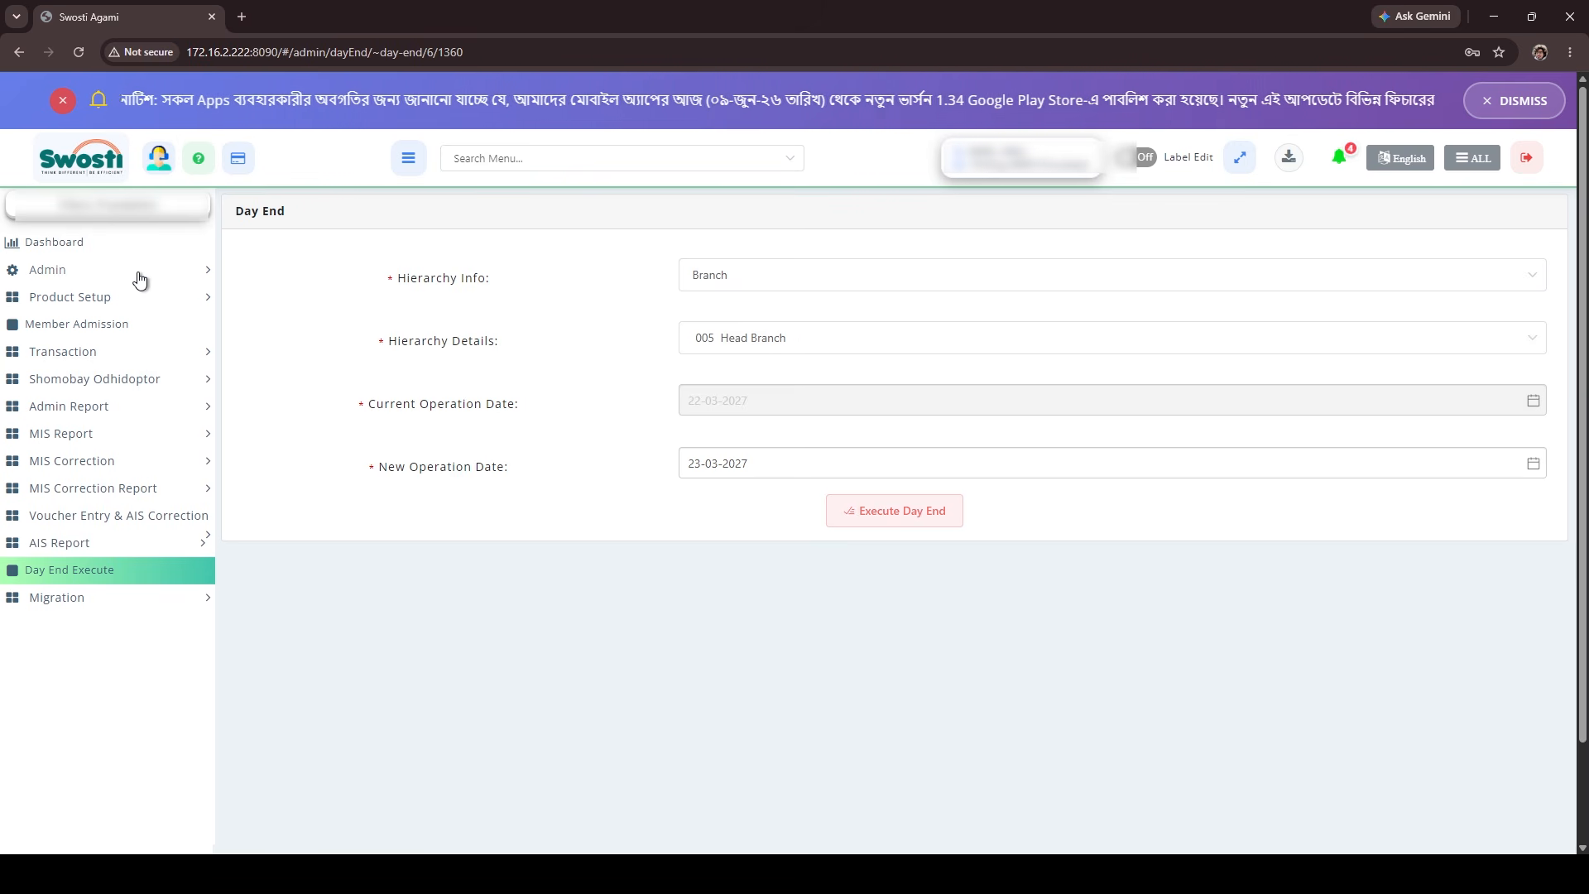
Open the Savings Prov. Convert form within the Admin section's Day End Permission page.
left_click(91, 273)
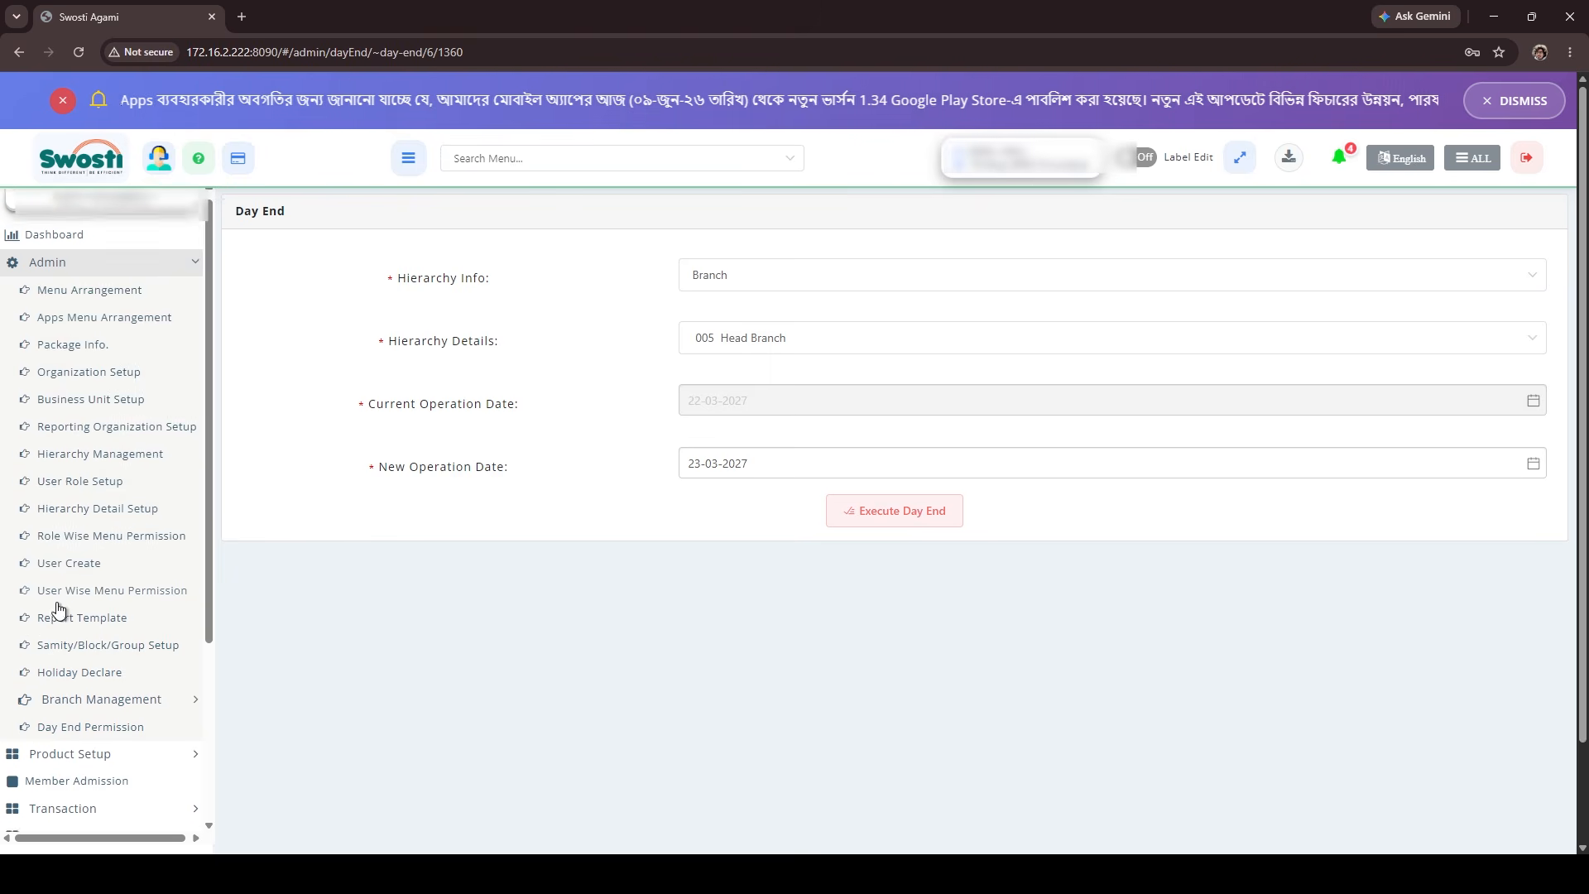
scroll(62, 596, "down", 3)
left_click(107, 571)
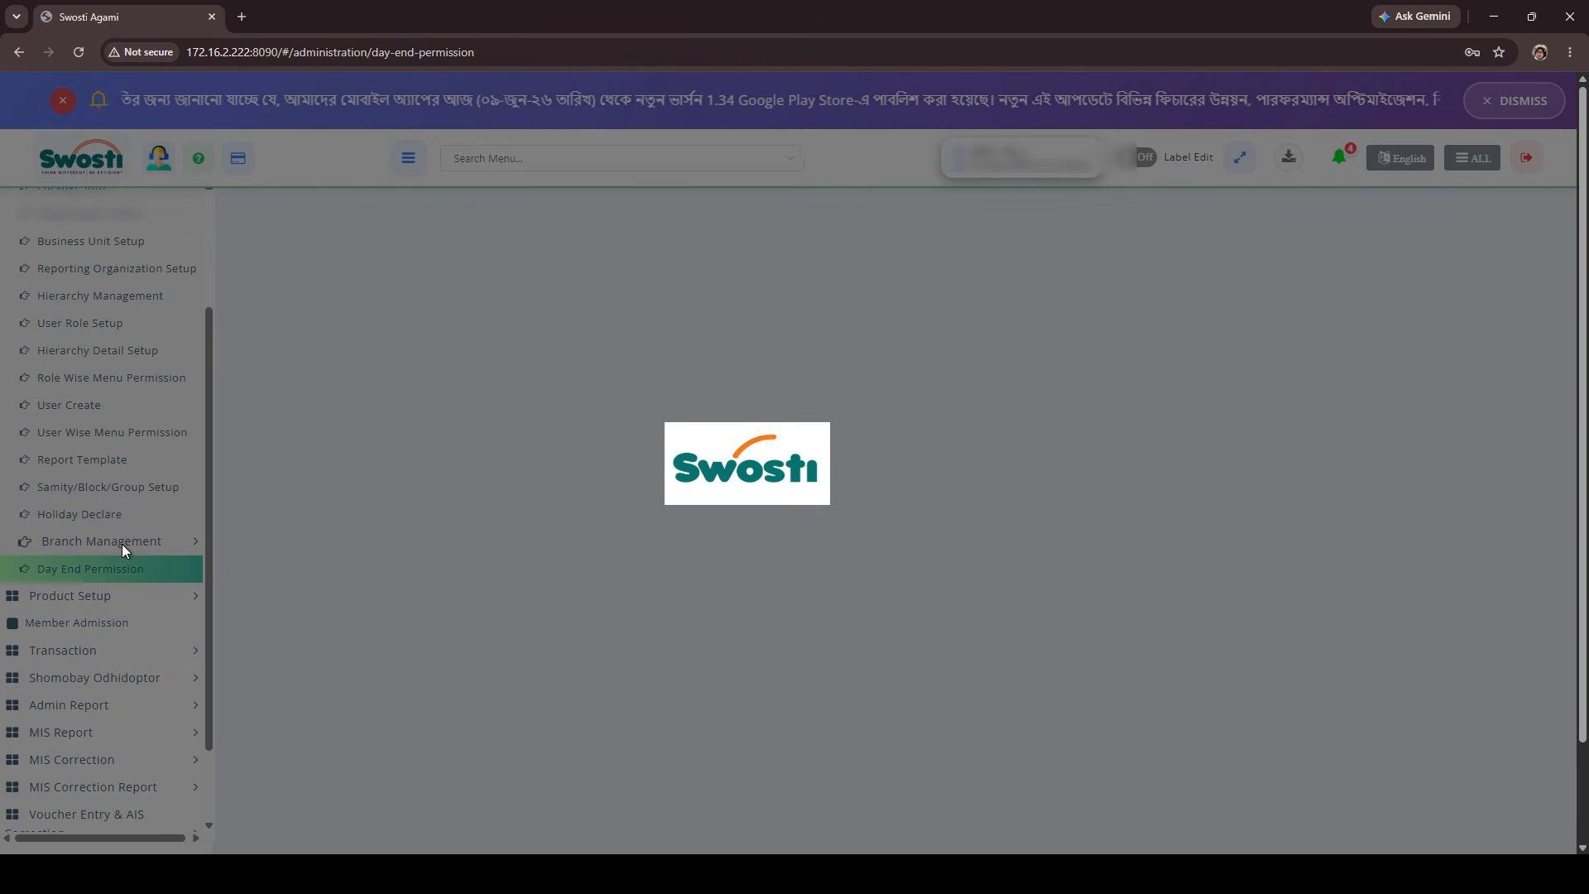
scroll(152, 430, "up", 2)
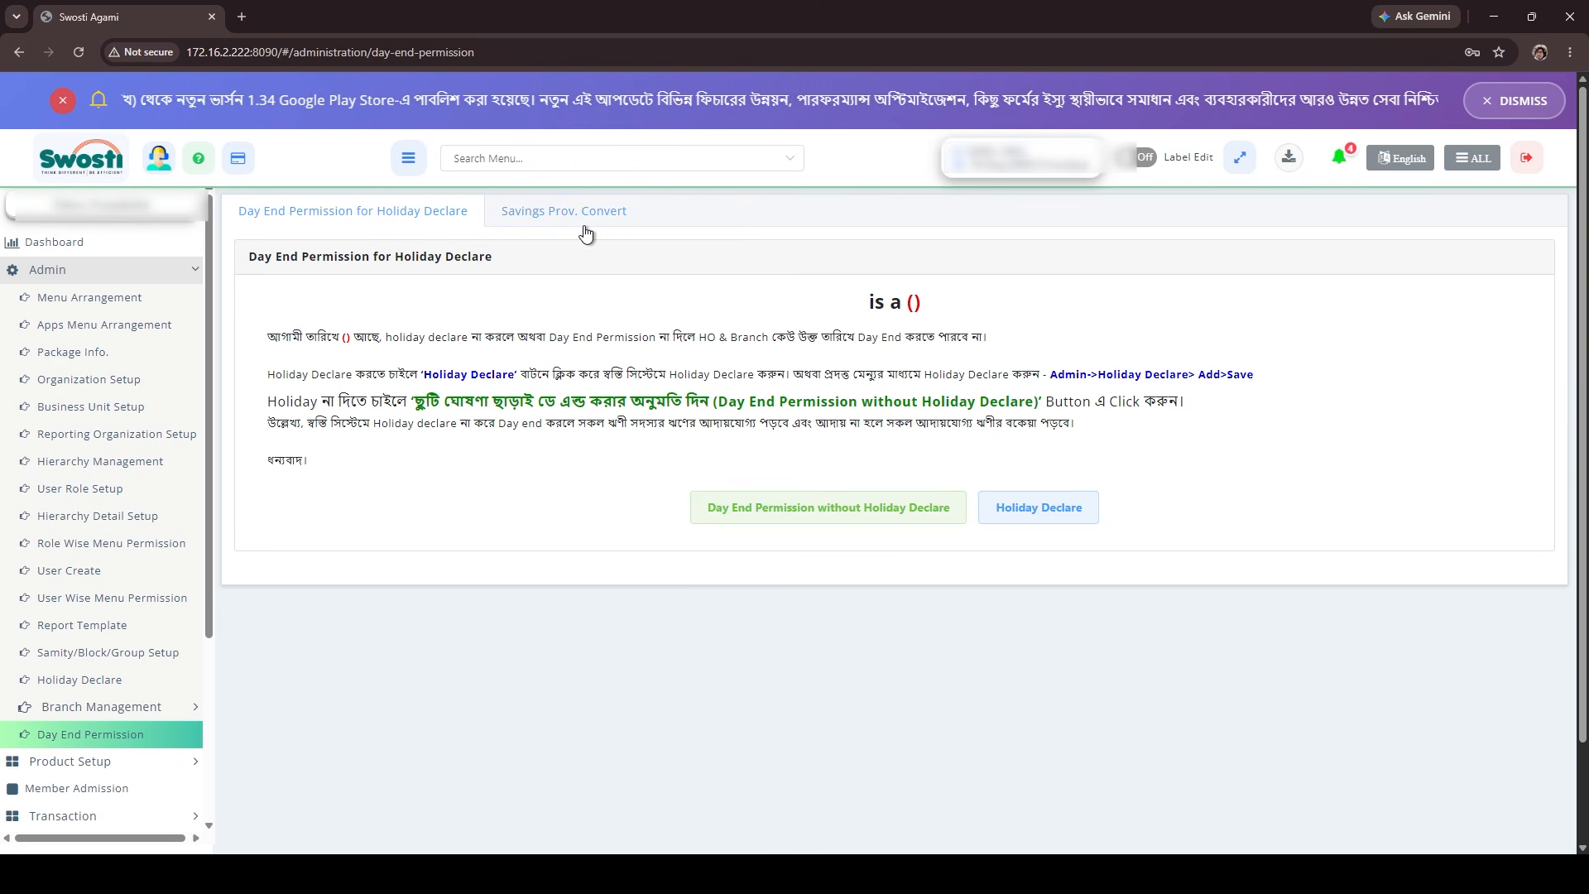
left_click(563, 213)
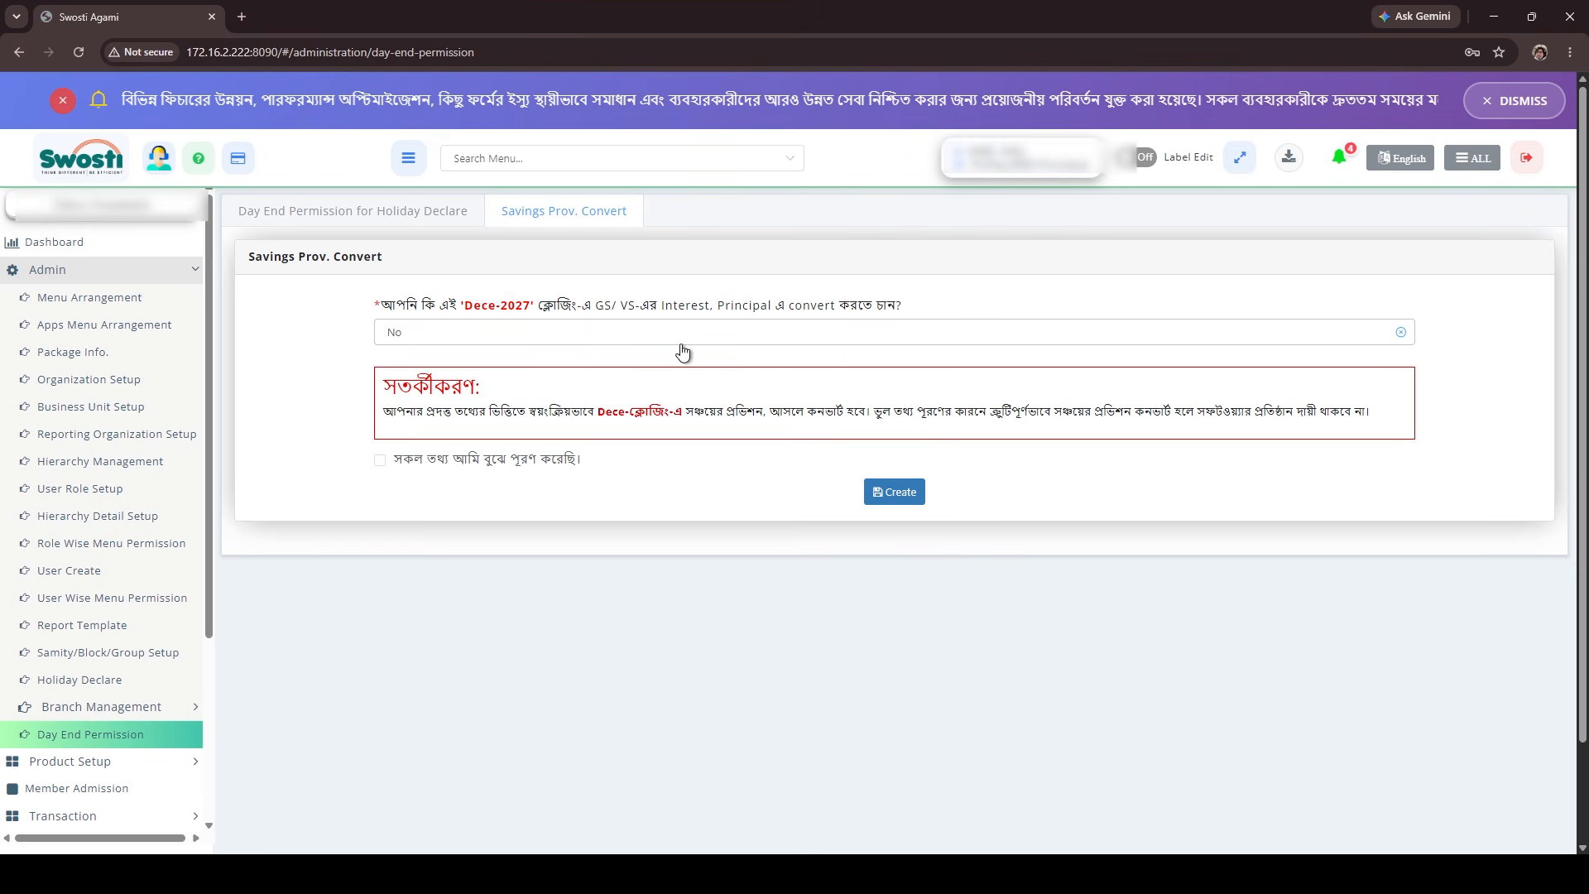
Answer No to converting GS/VS interest into principal for the Dece-2027 closing and tick the confirmation checkbox.
left_click(619, 341)
left_click(499, 405)
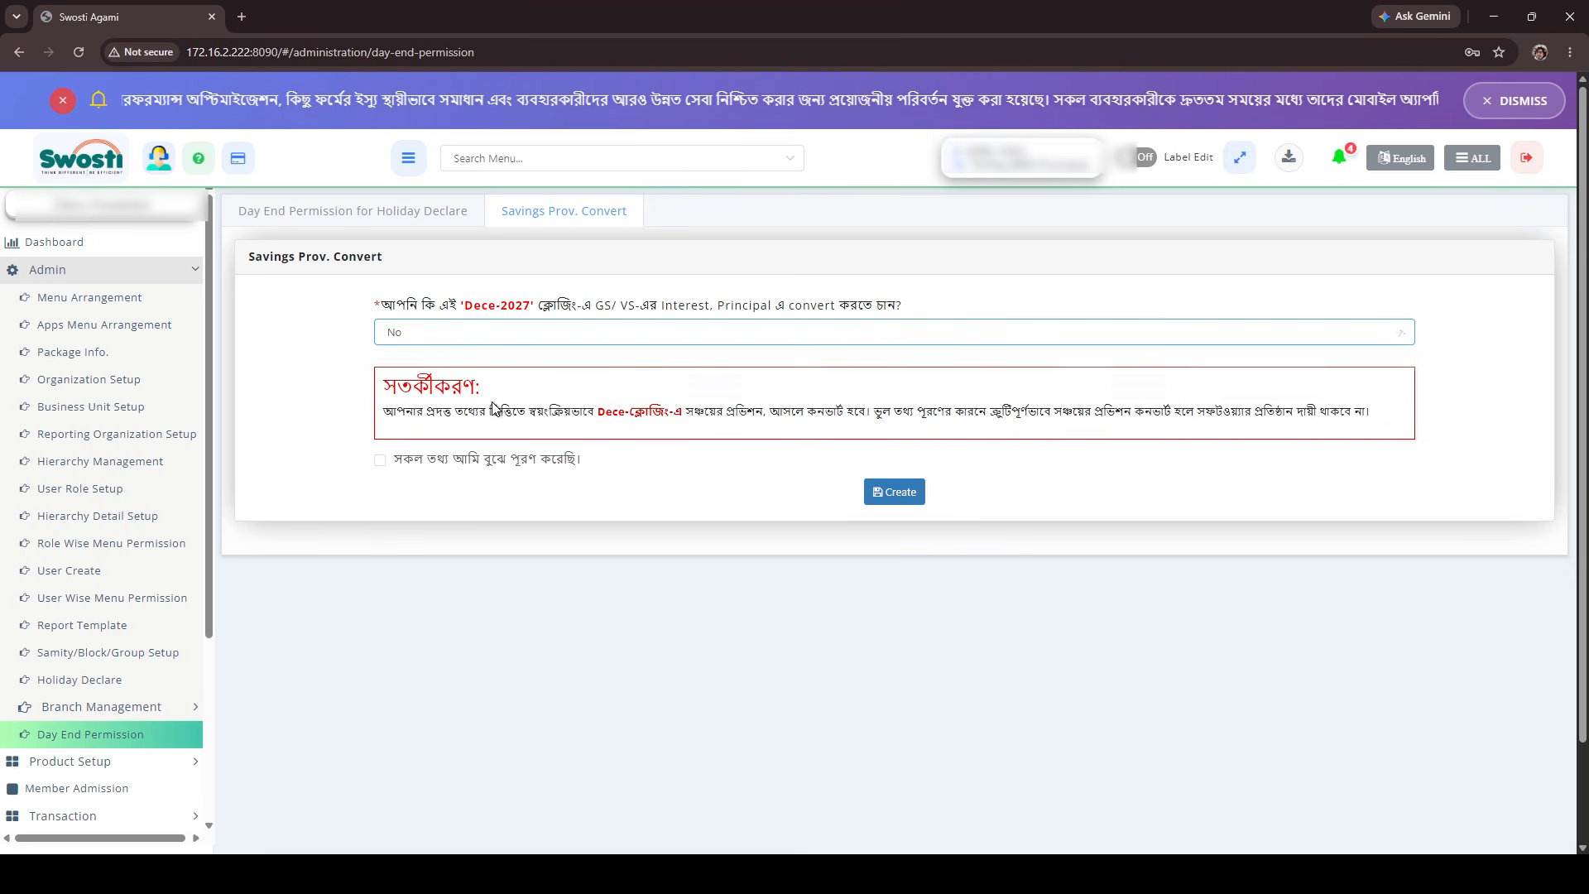
left_click(486, 340)
left_click(461, 404)
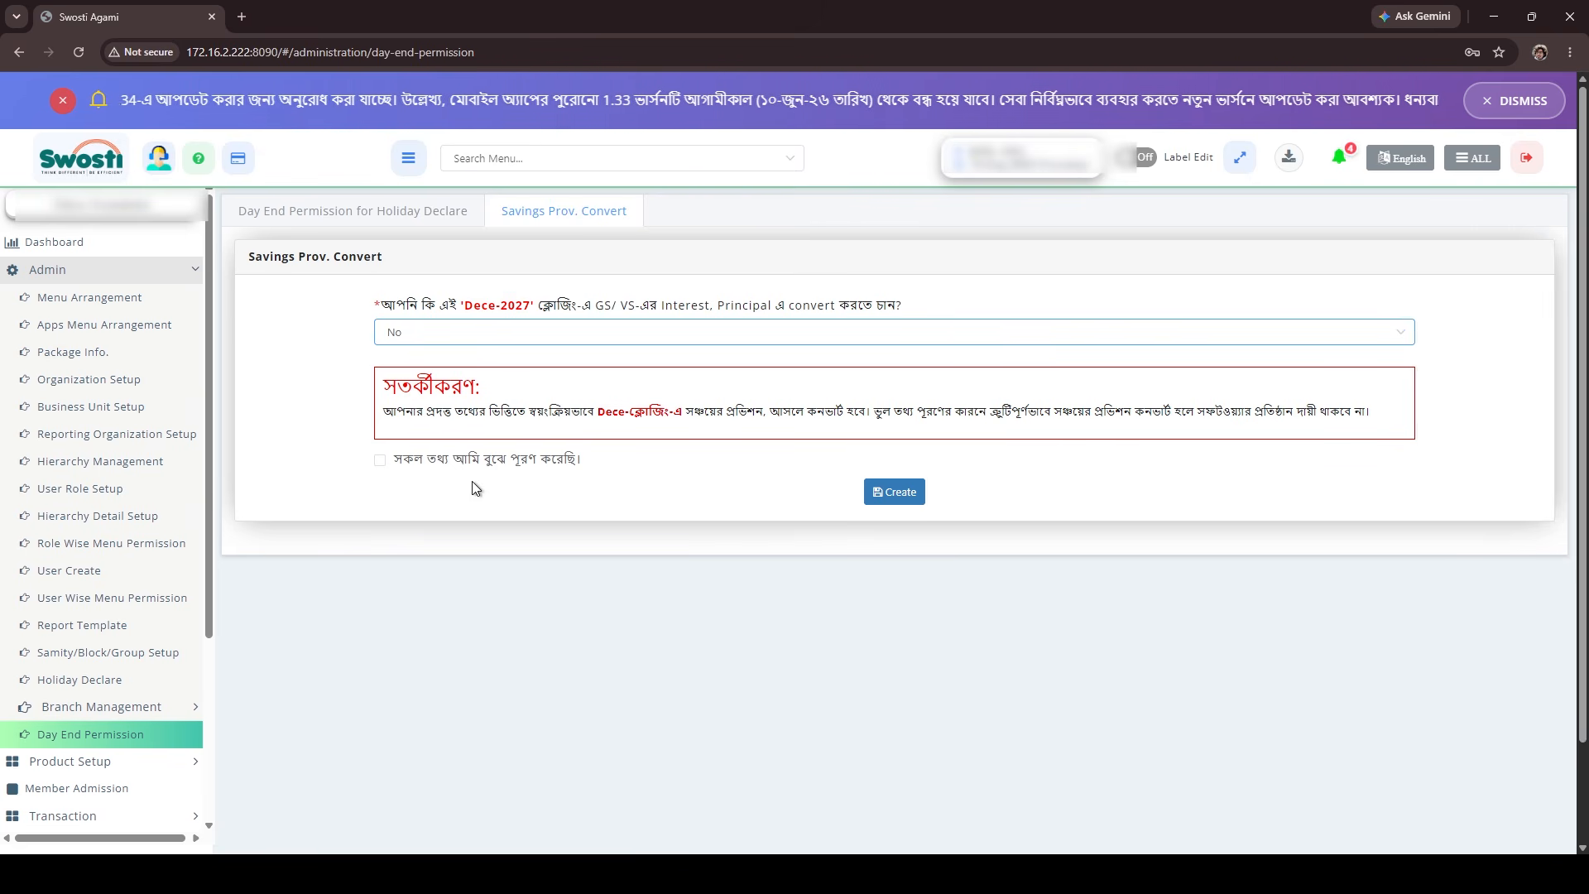
left_click(381, 461)
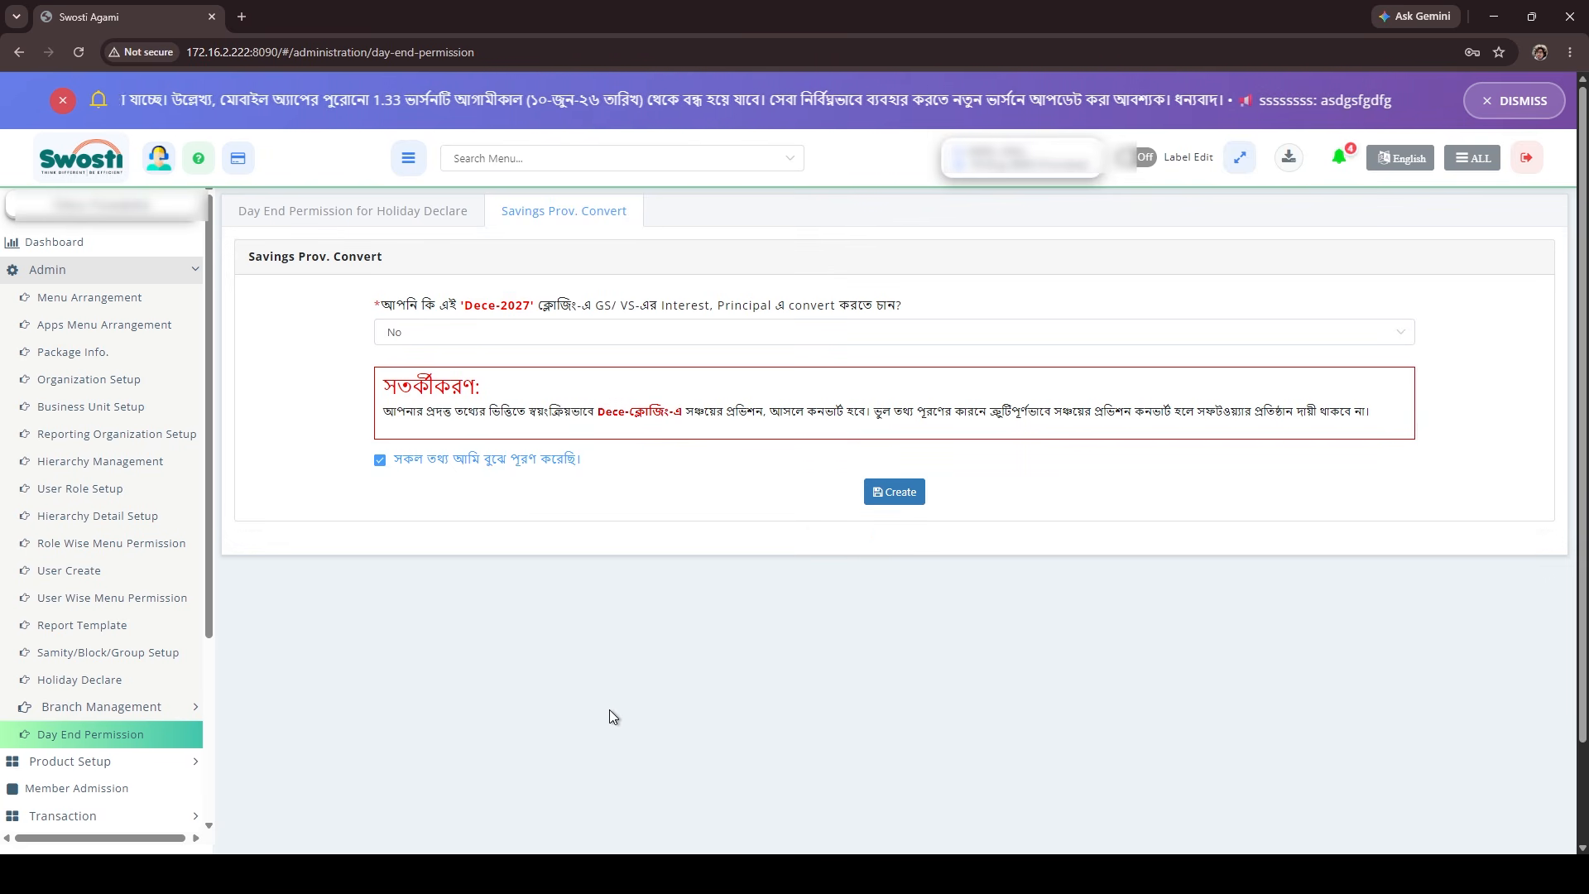
Answer Yes to converting GS/VS interest into principal at the Dece-2027 closing and set the yearly conversion count to One time.
left_click(471, 340)
left_click(469, 374)
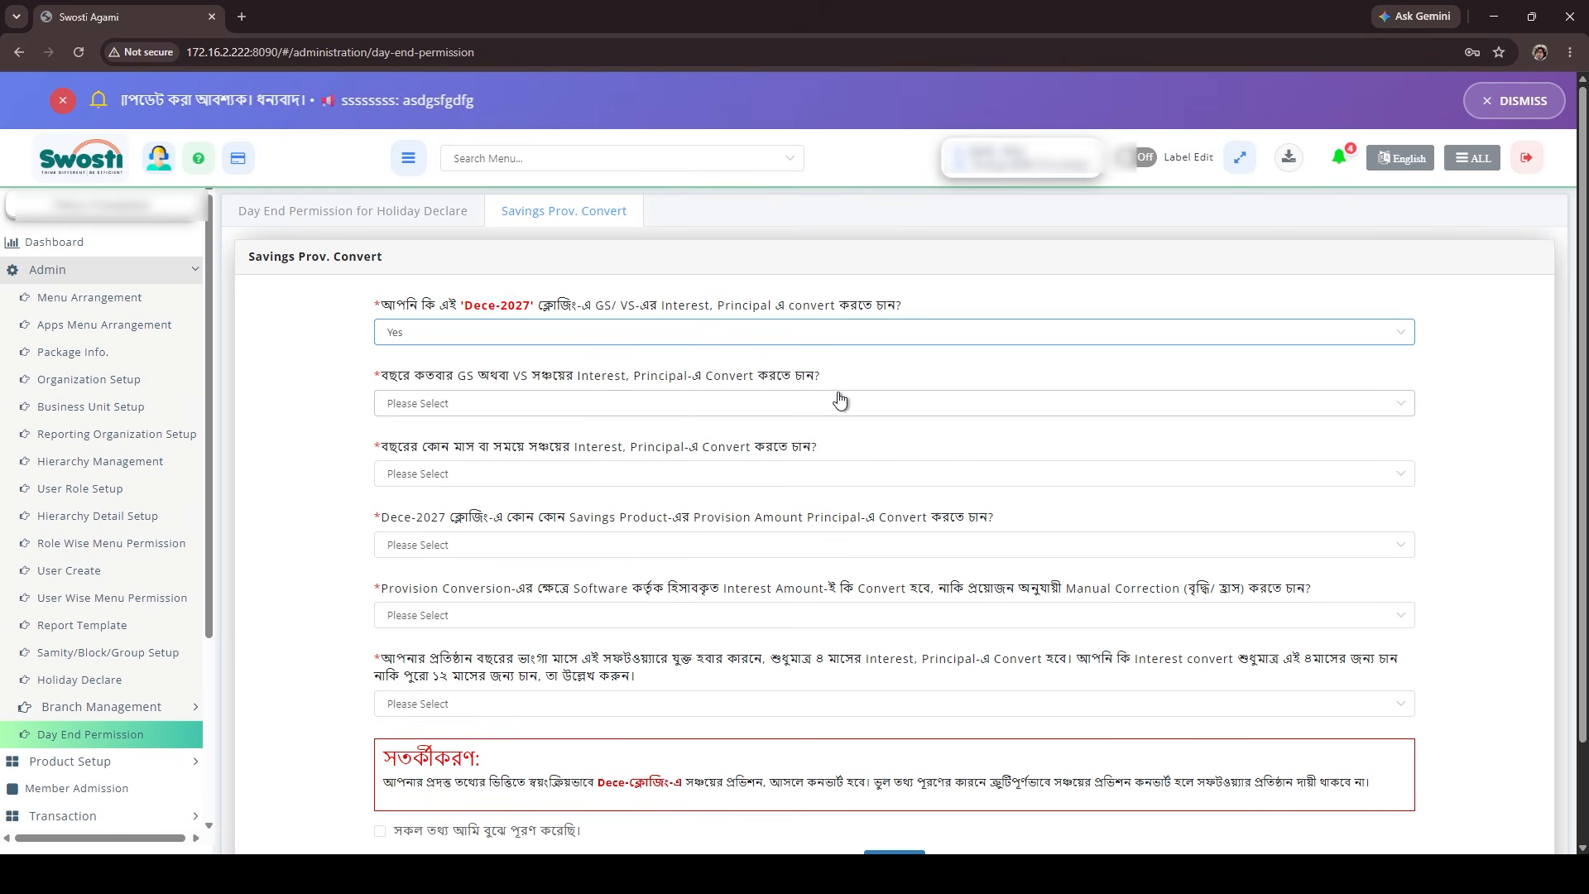
left_click(452, 405)
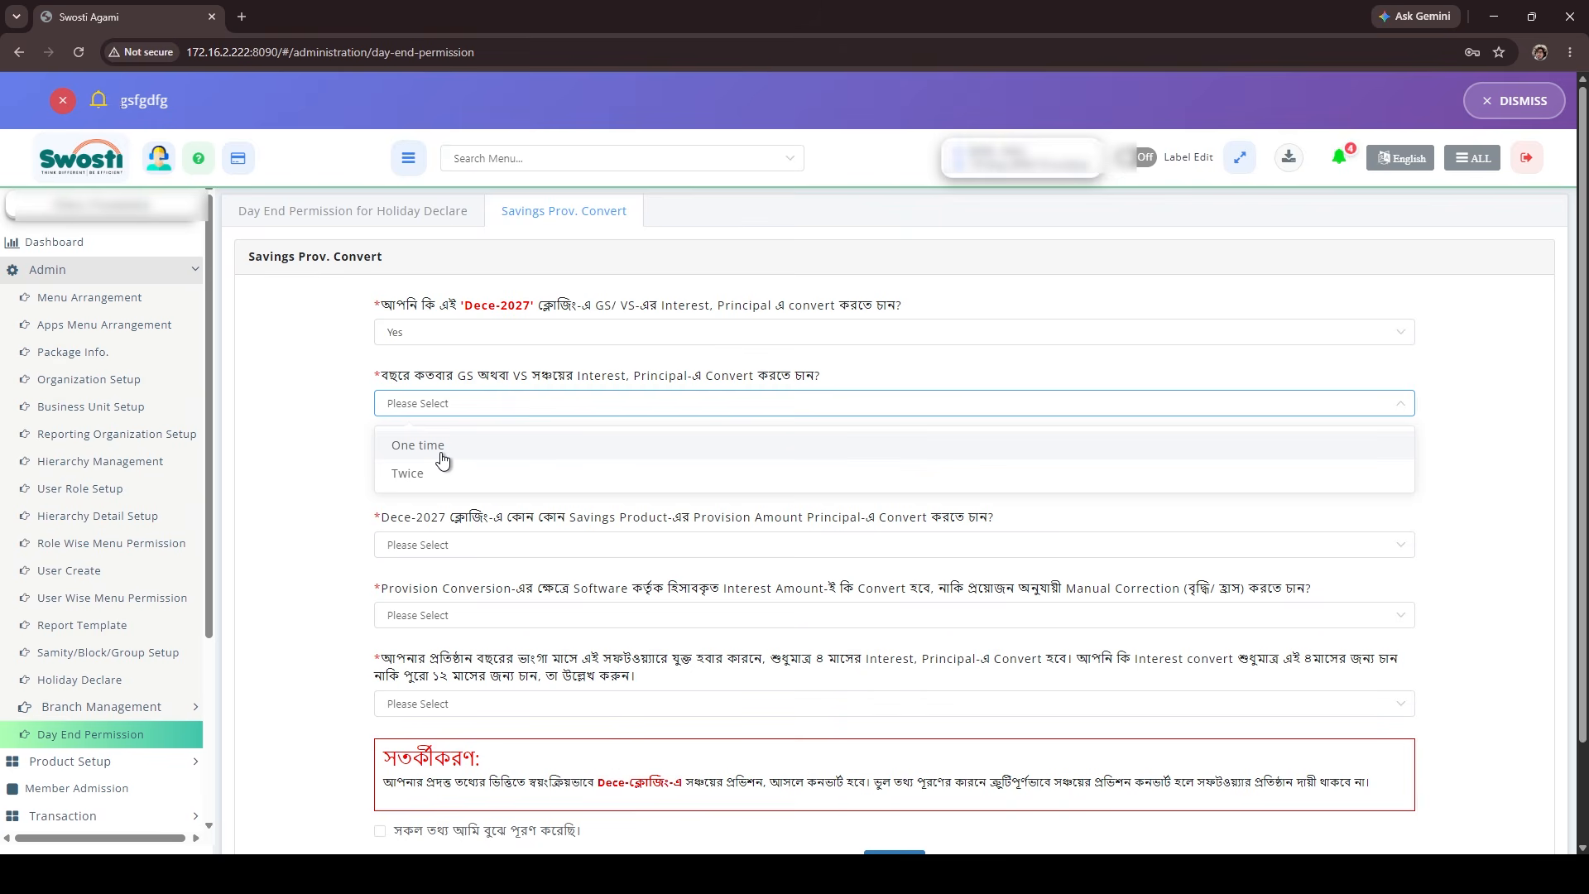
left_click(443, 447)
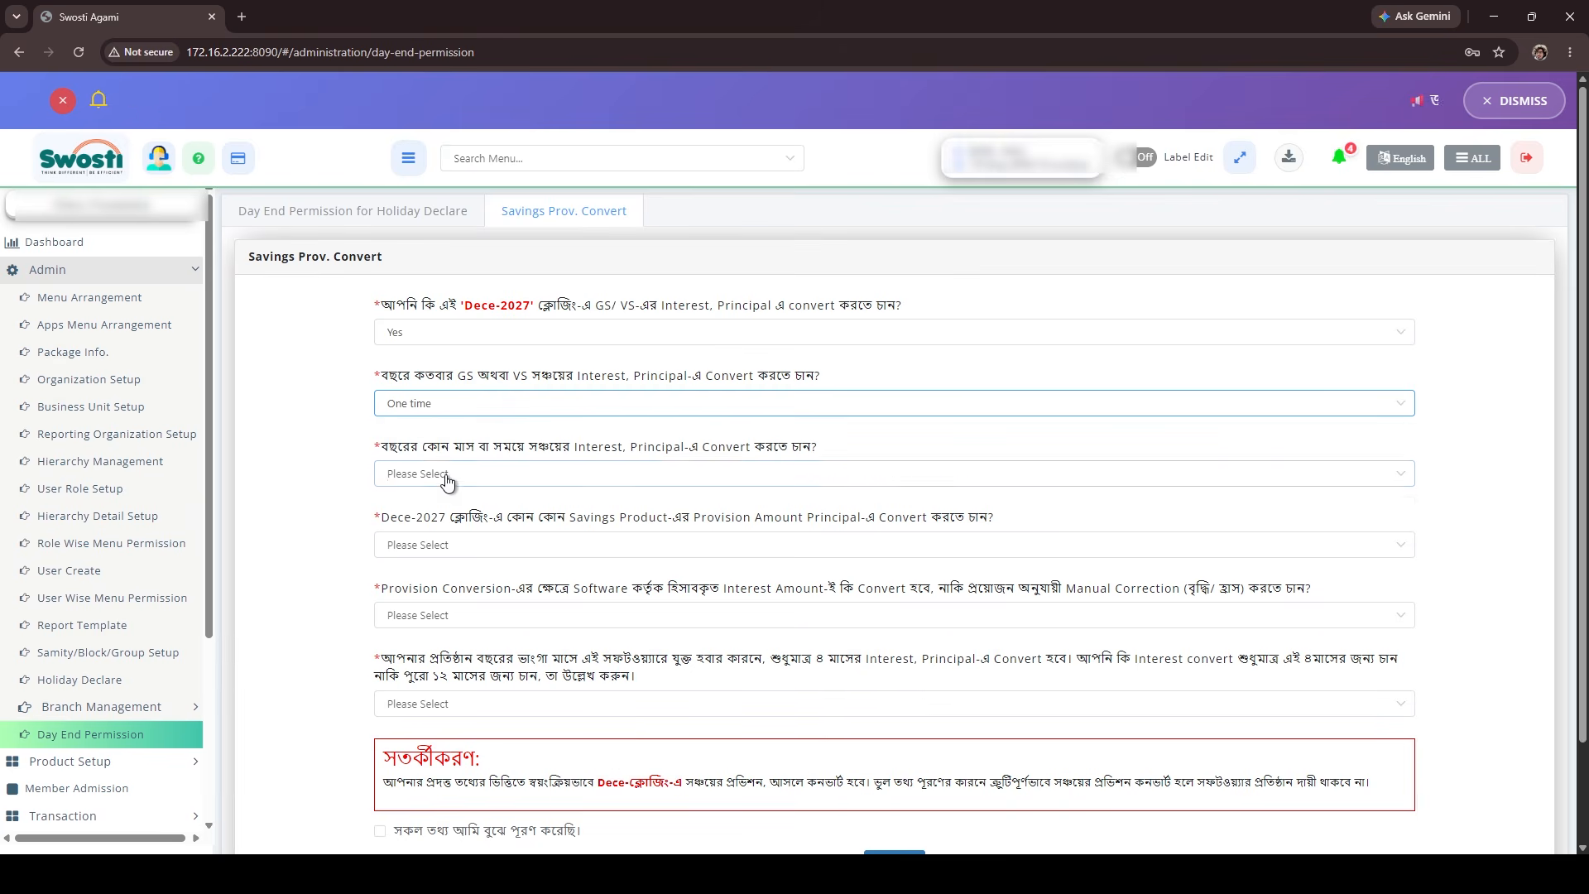
Set the yearly conversion count to Twice, with June and December as the conversion months.
left_click(447, 475)
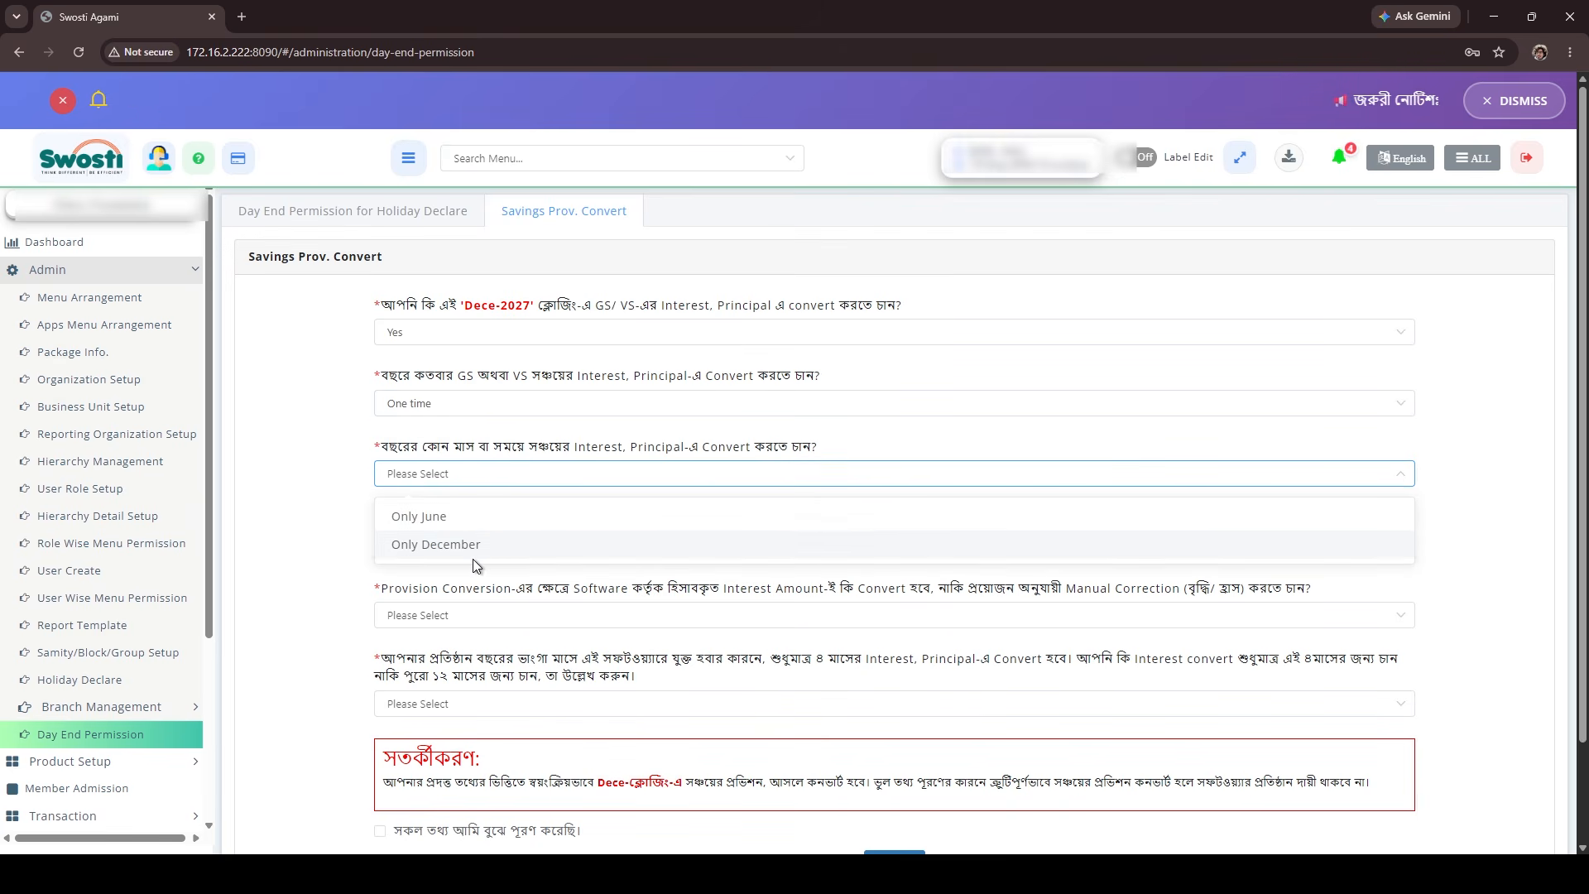
left_click(451, 404)
left_click(460, 473)
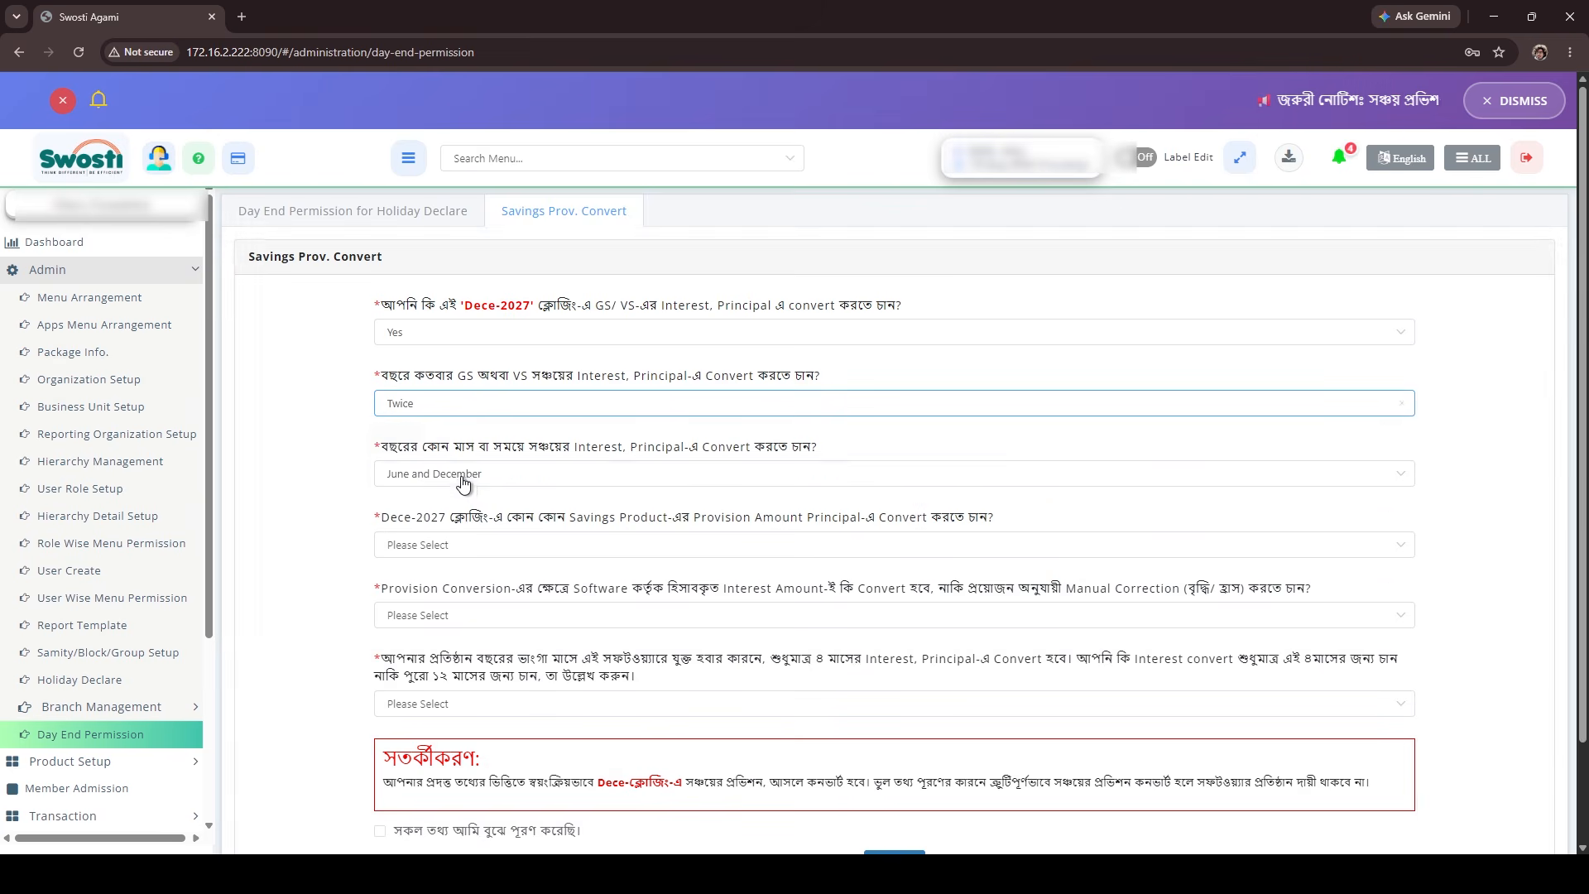
left_click(466, 486)
left_click(465, 519)
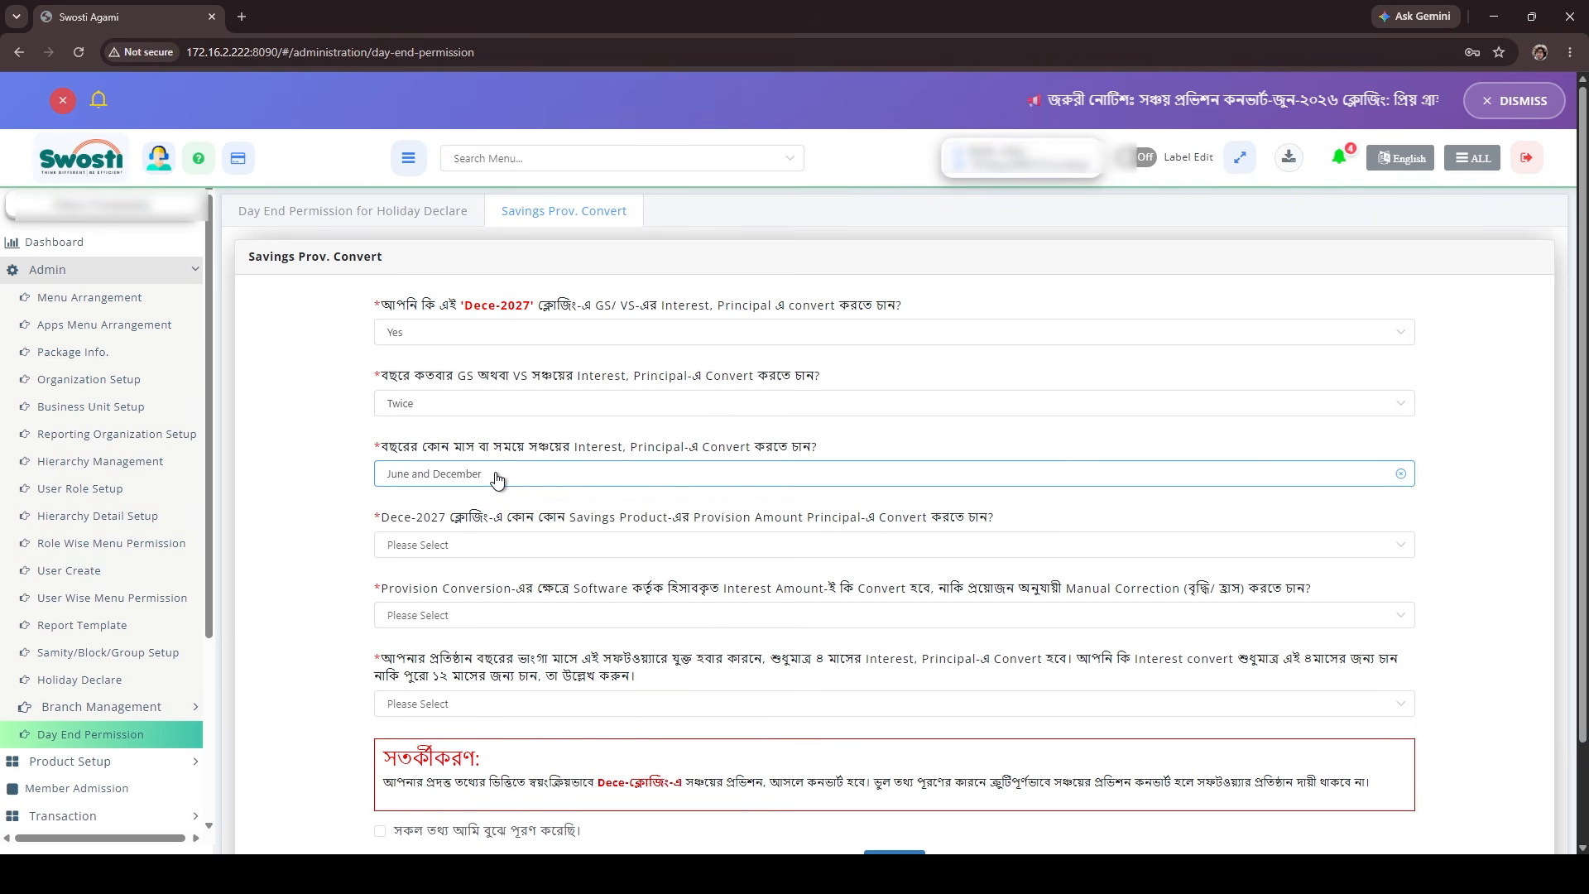
Set the yearly conversion count to One time and the conversion month to Only June.
left_click(463, 407)
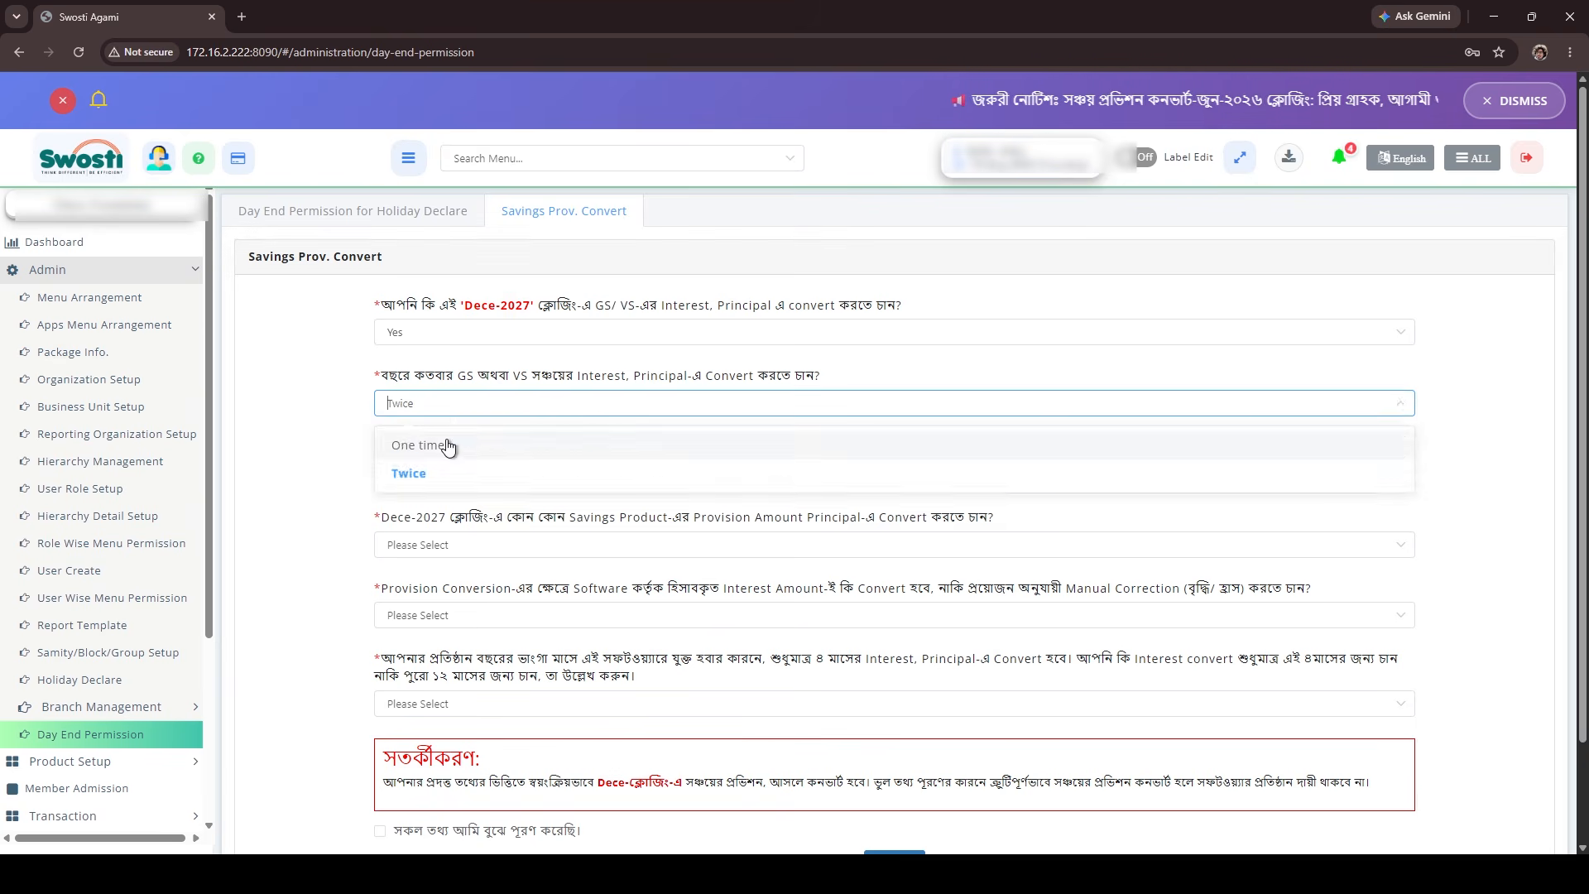
left_click(447, 447)
left_click(488, 474)
left_click(464, 515)
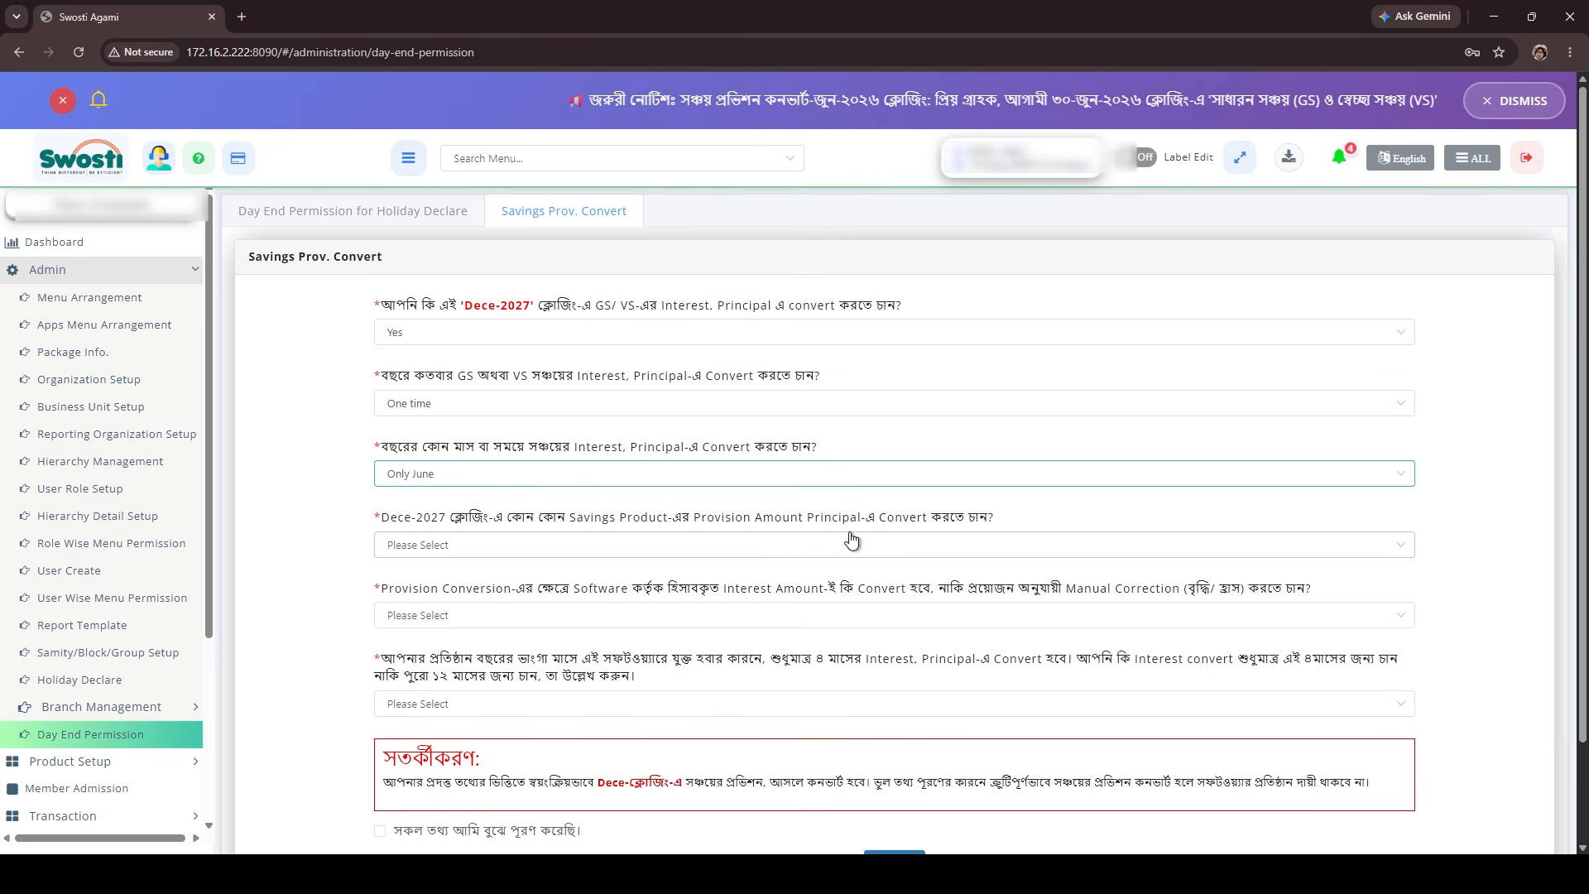
Choose All GS-VS savings products for the provision conversion and set the interest amount handling to Manual Correction.
left_click(518, 548)
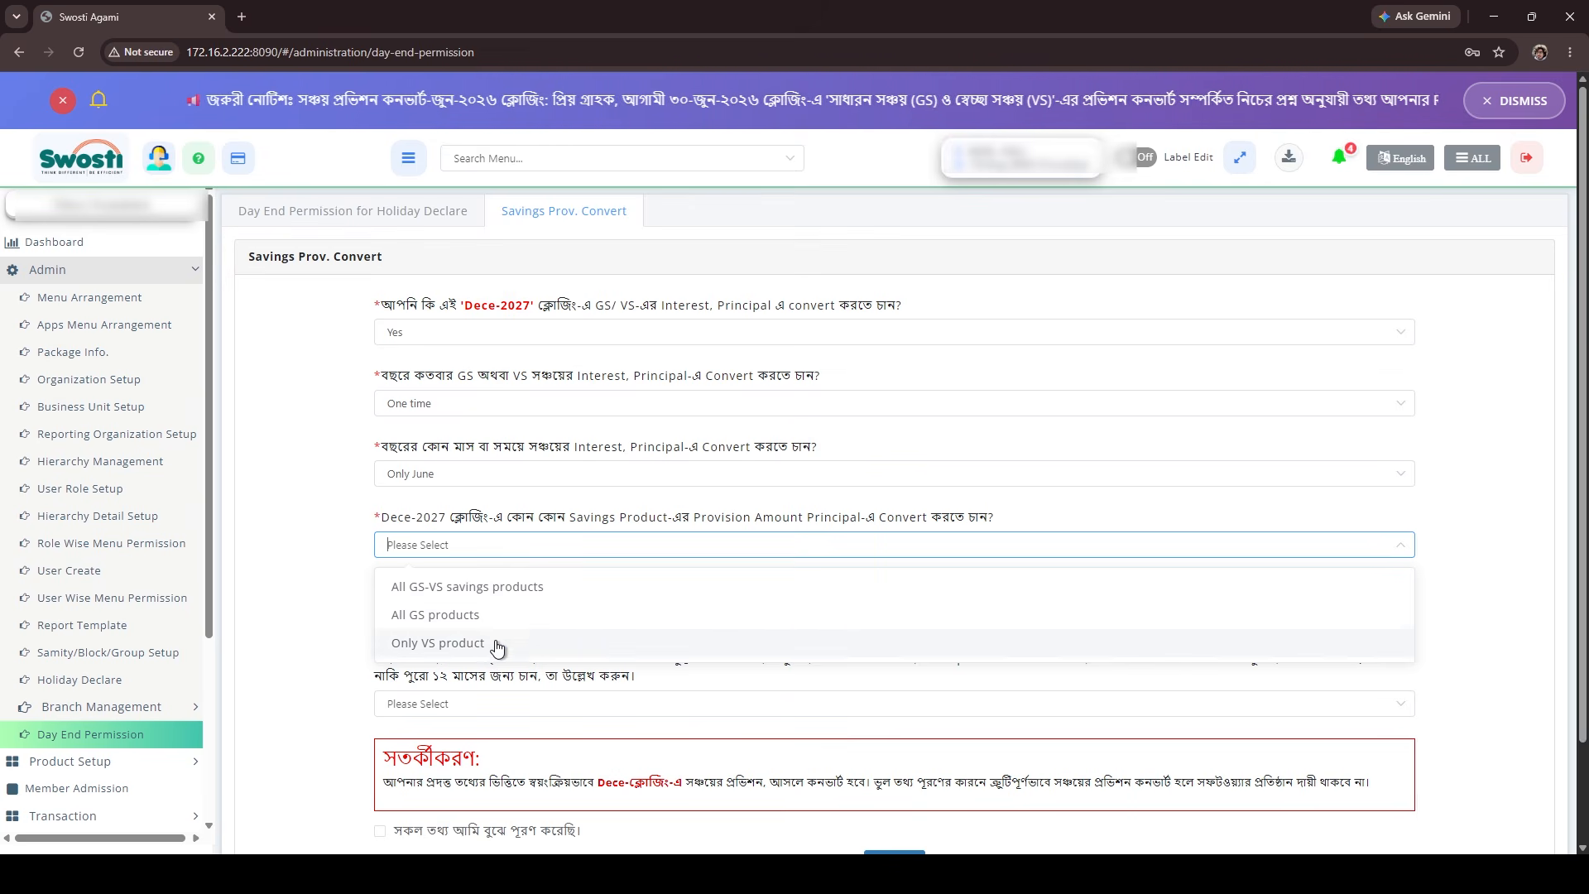
left_click(477, 588)
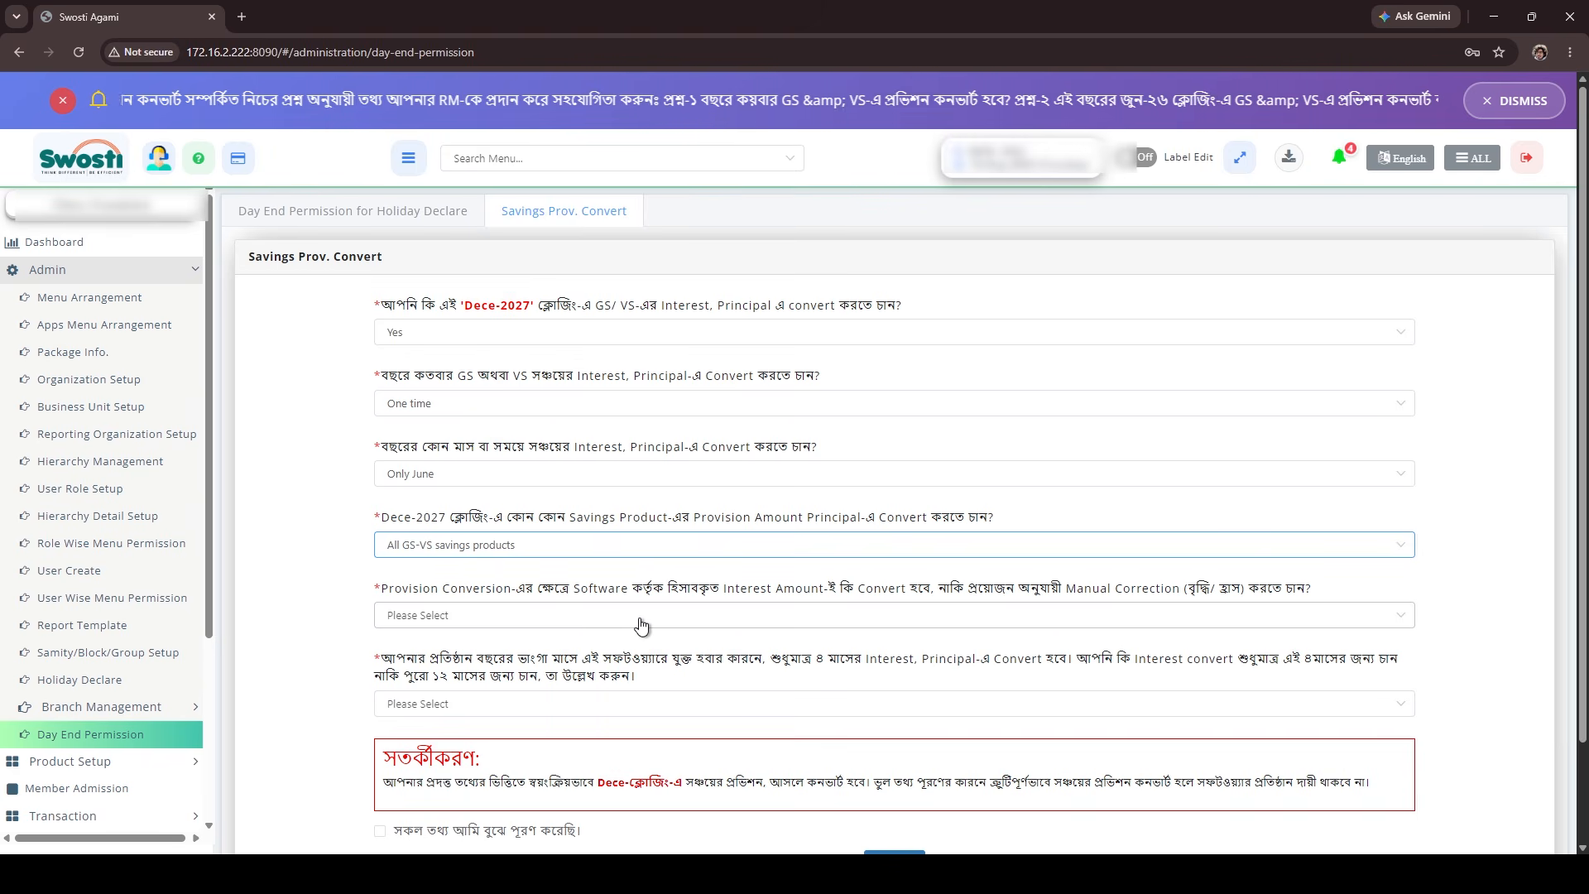
left_click(723, 621)
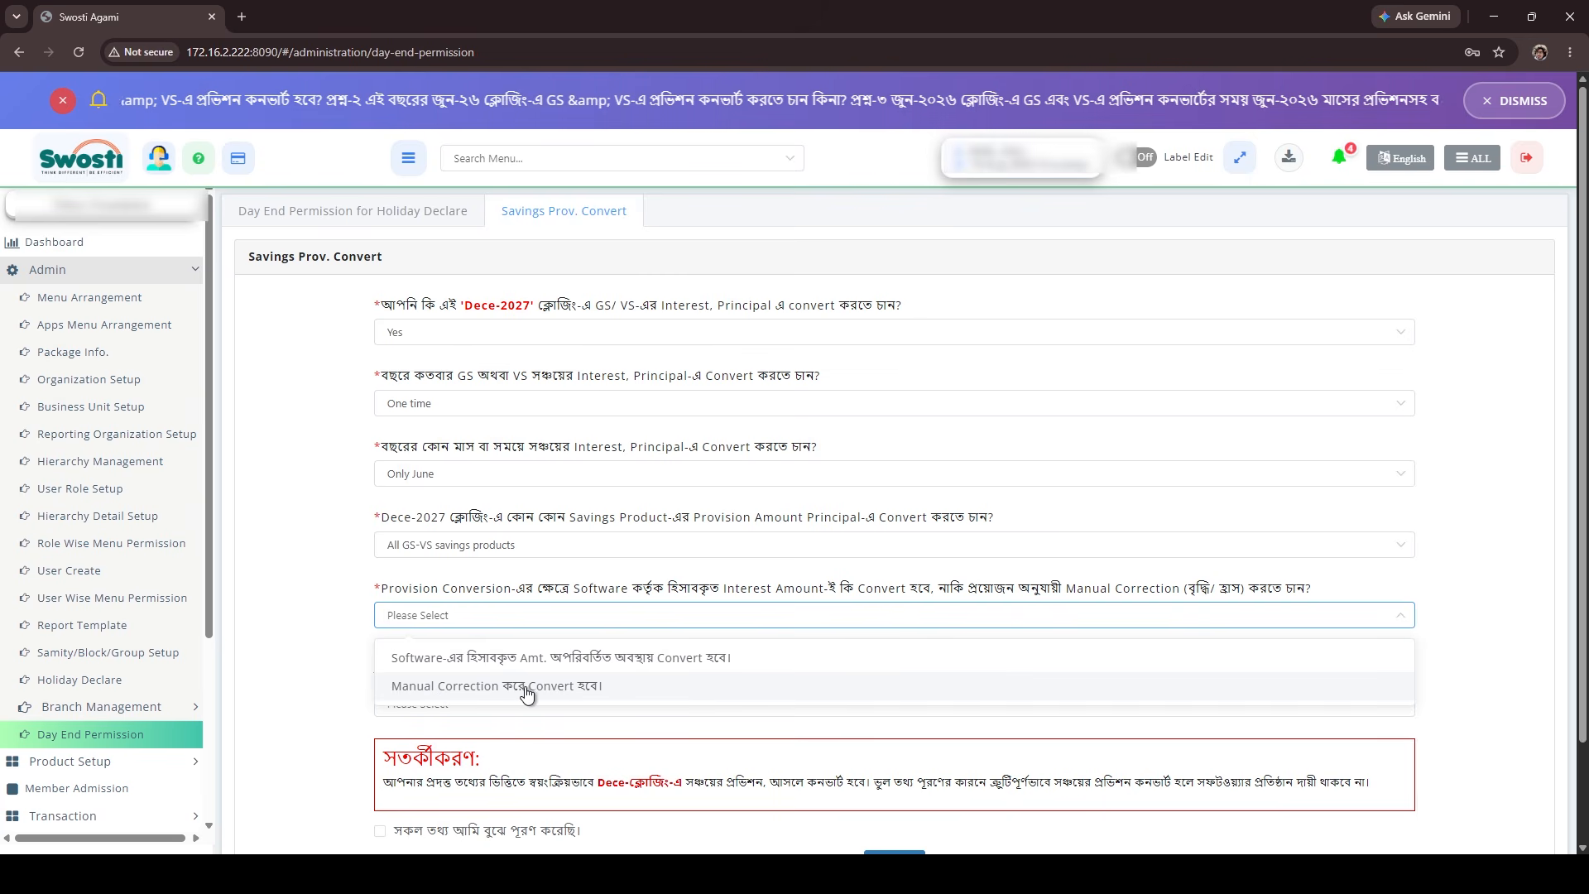
left_click(596, 693)
Switch the interest amount handling between the unchanged software-calculated amount and Manual Correction, ending on the software-calculated amount.
left_click(534, 620)
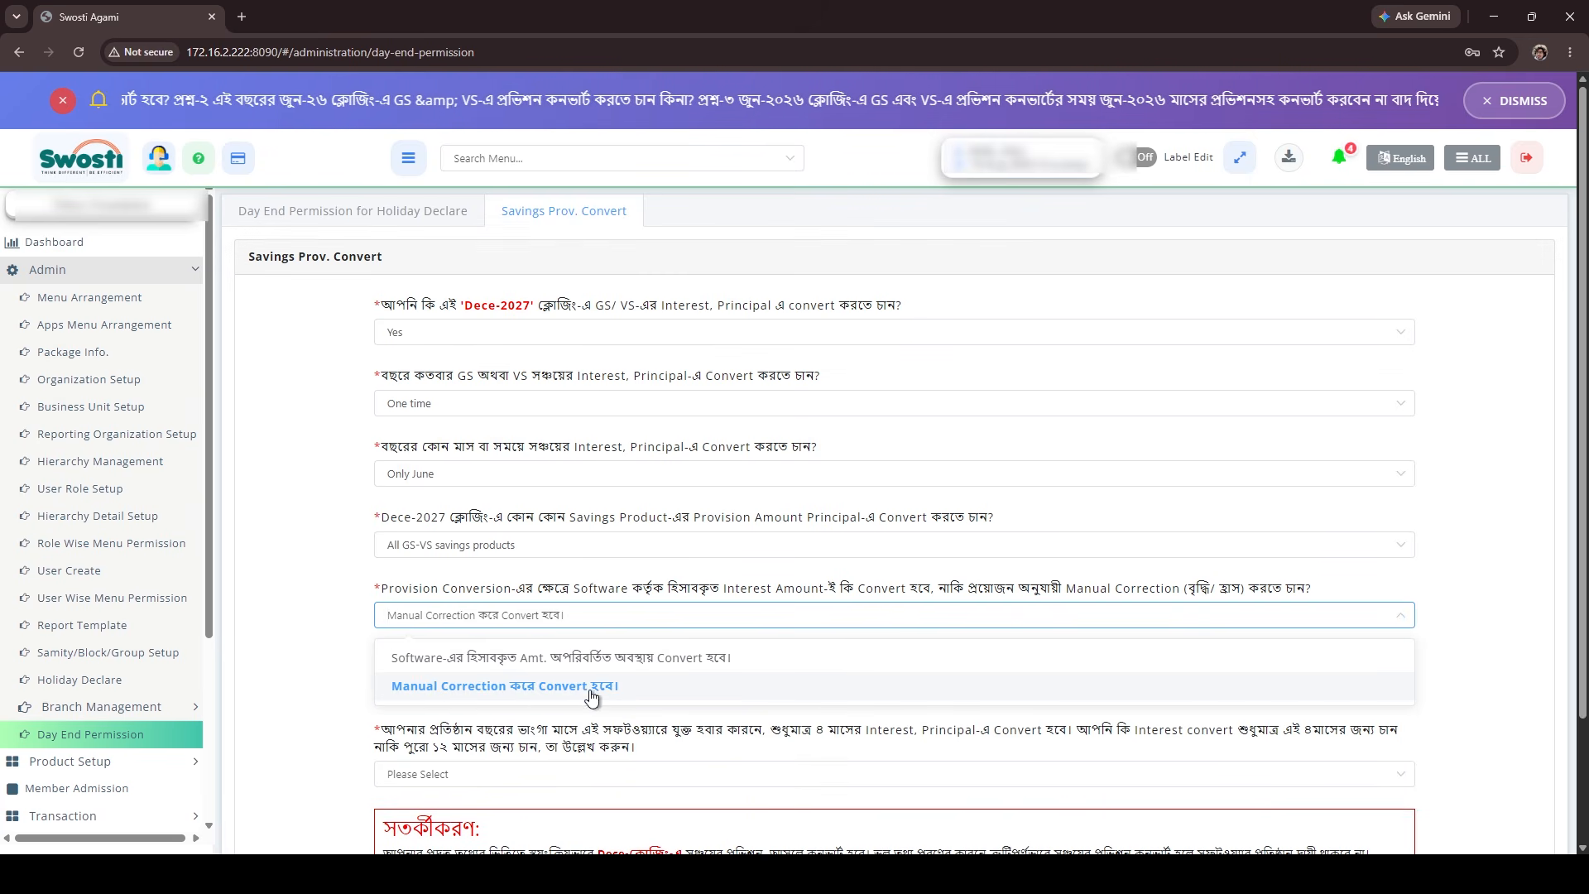
left_click(675, 662)
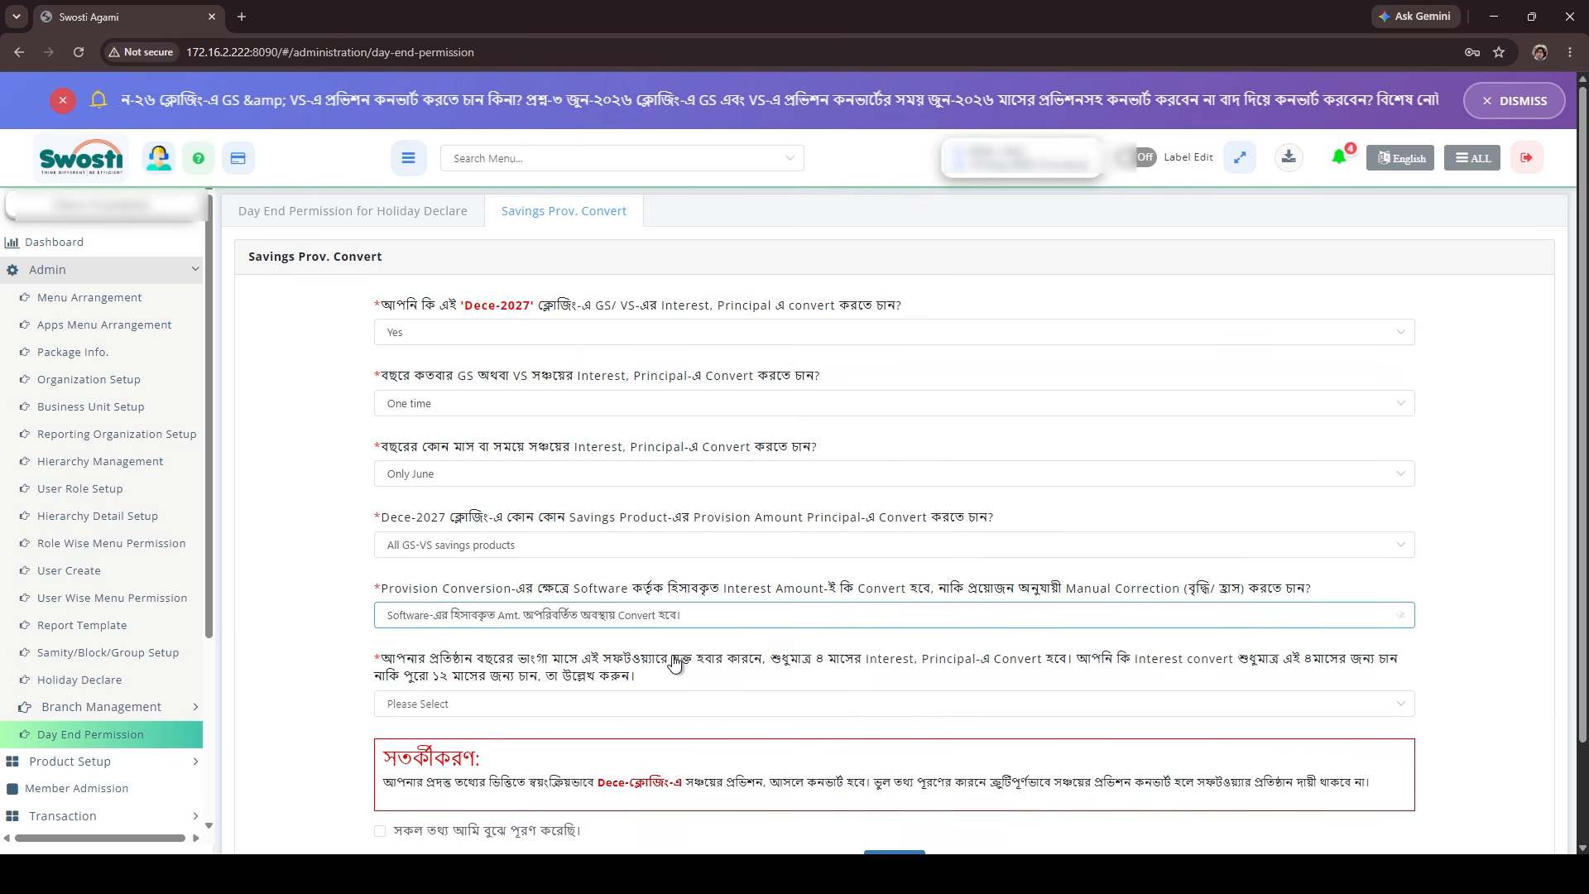
left_click(639, 622)
left_click(457, 687)
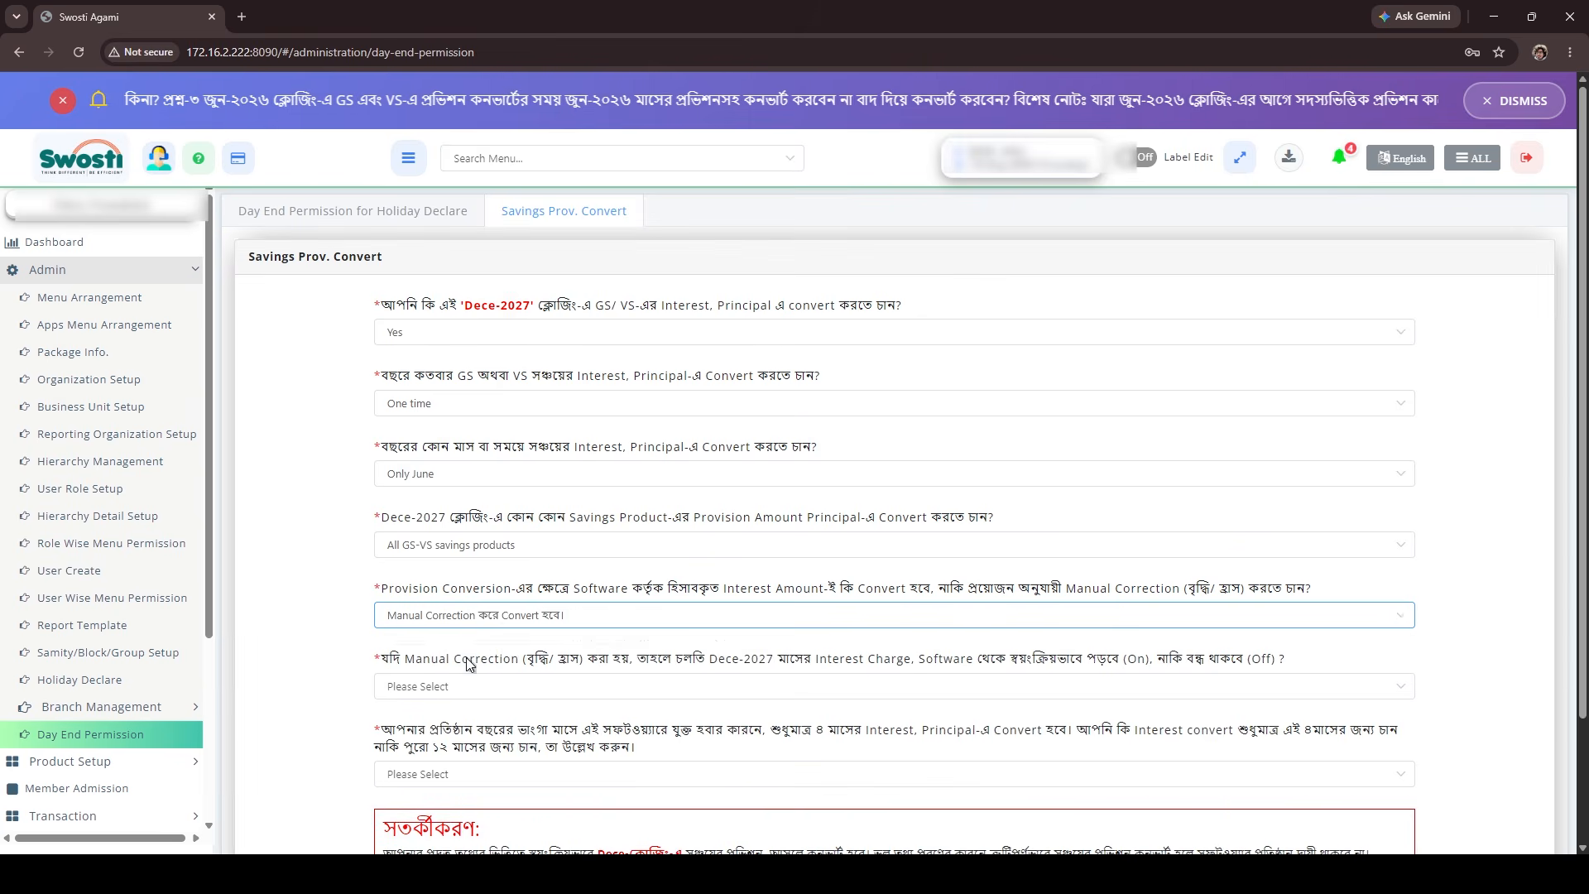
scroll(579, 571, "down", 1)
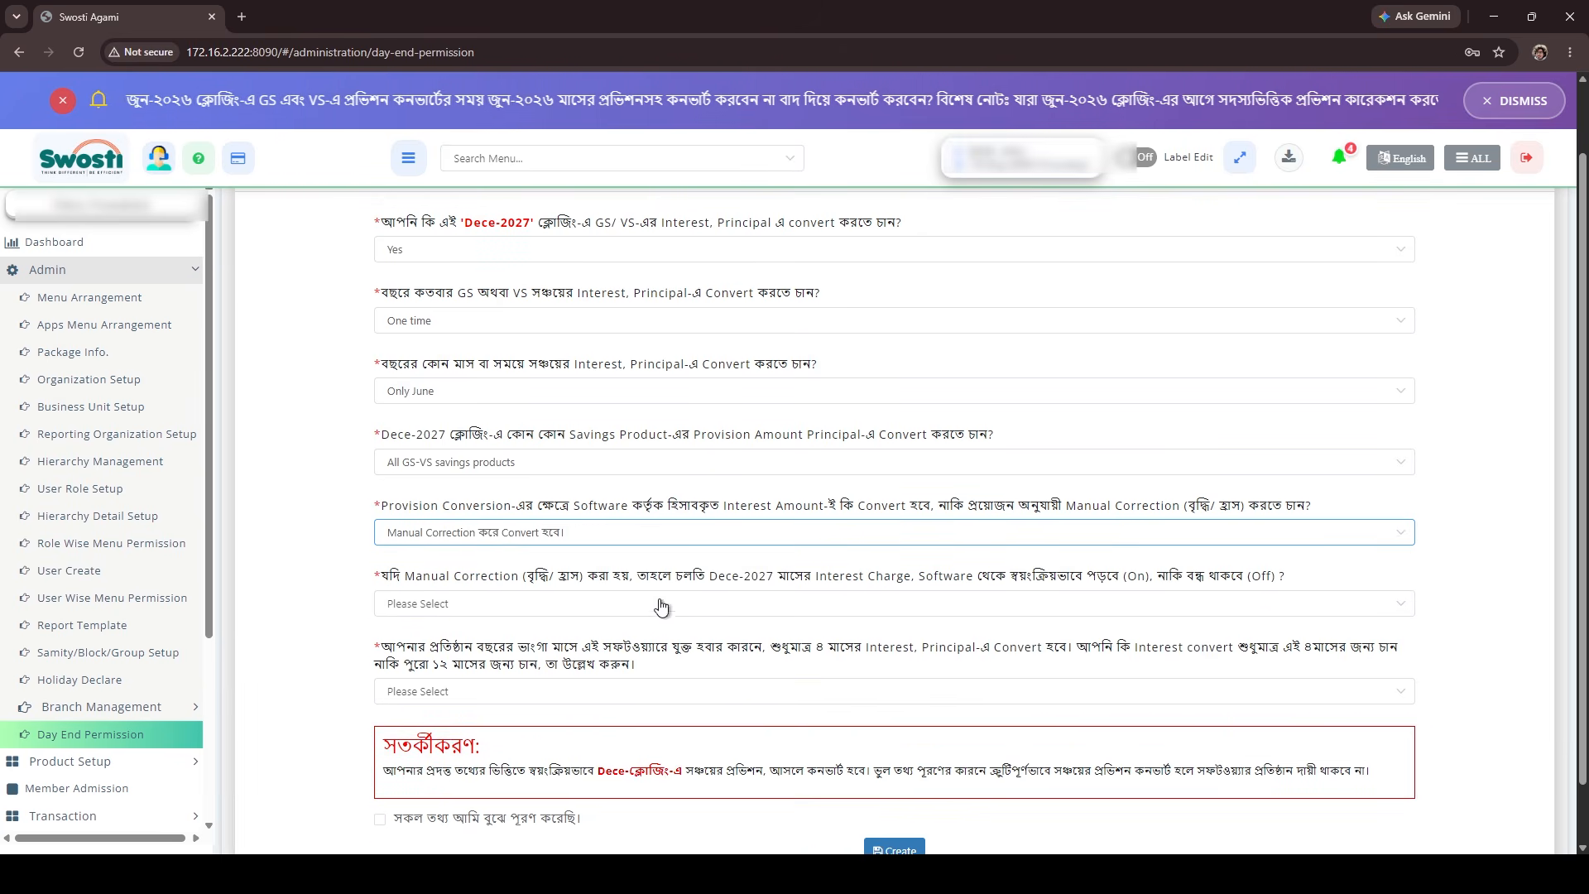
left_click(584, 538)
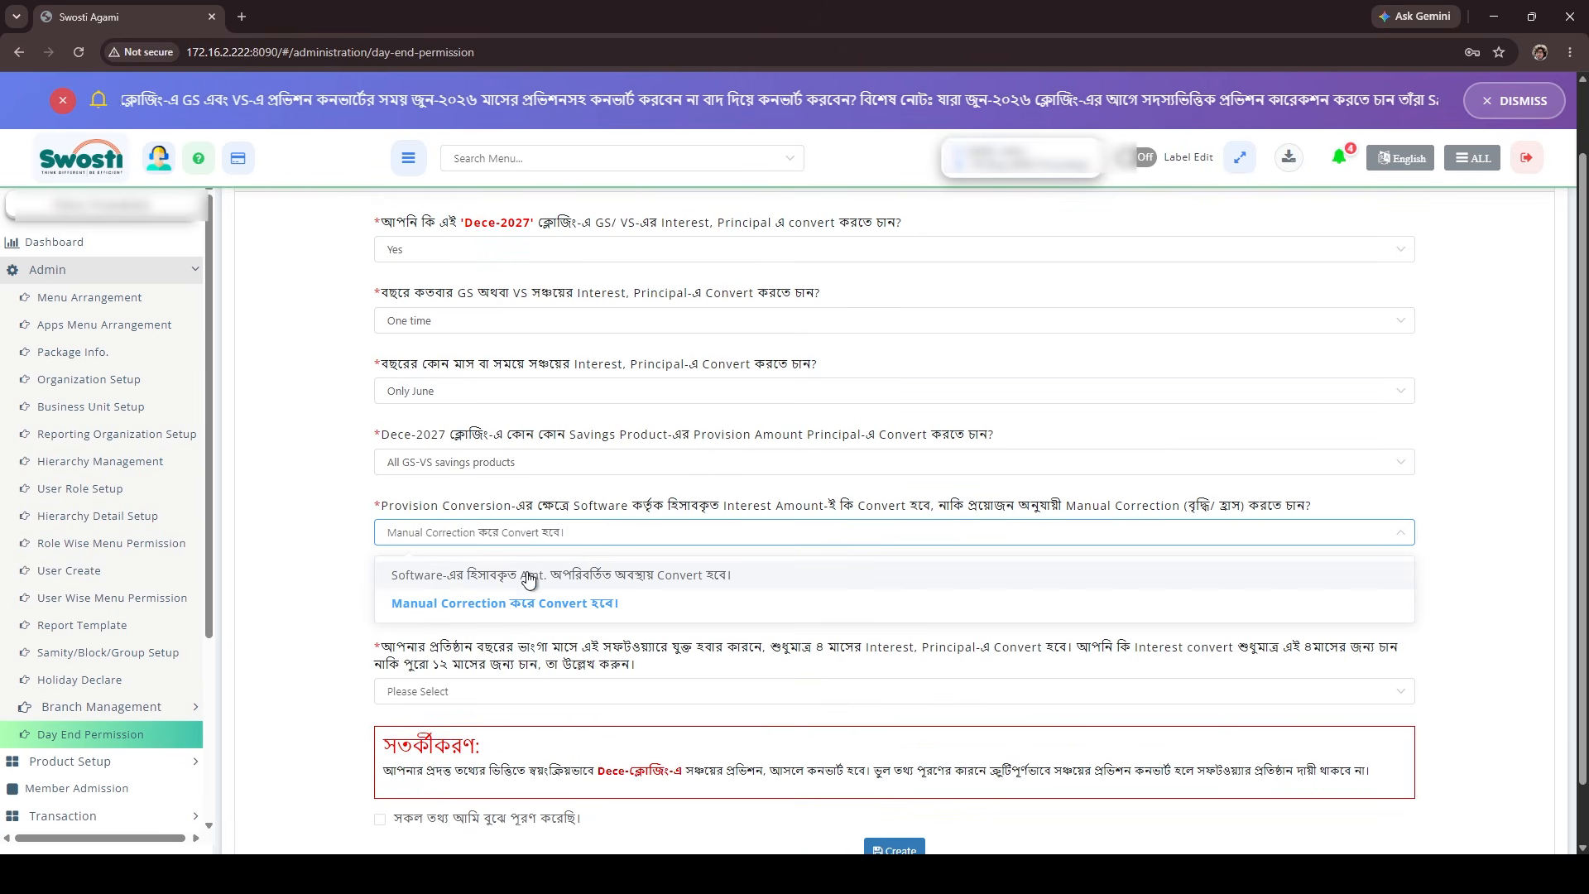
left_click(581, 559)
Set the interest amount handling to Manual Correction and the automatic Dece-2027 interest charge to On.
left_click(581, 535)
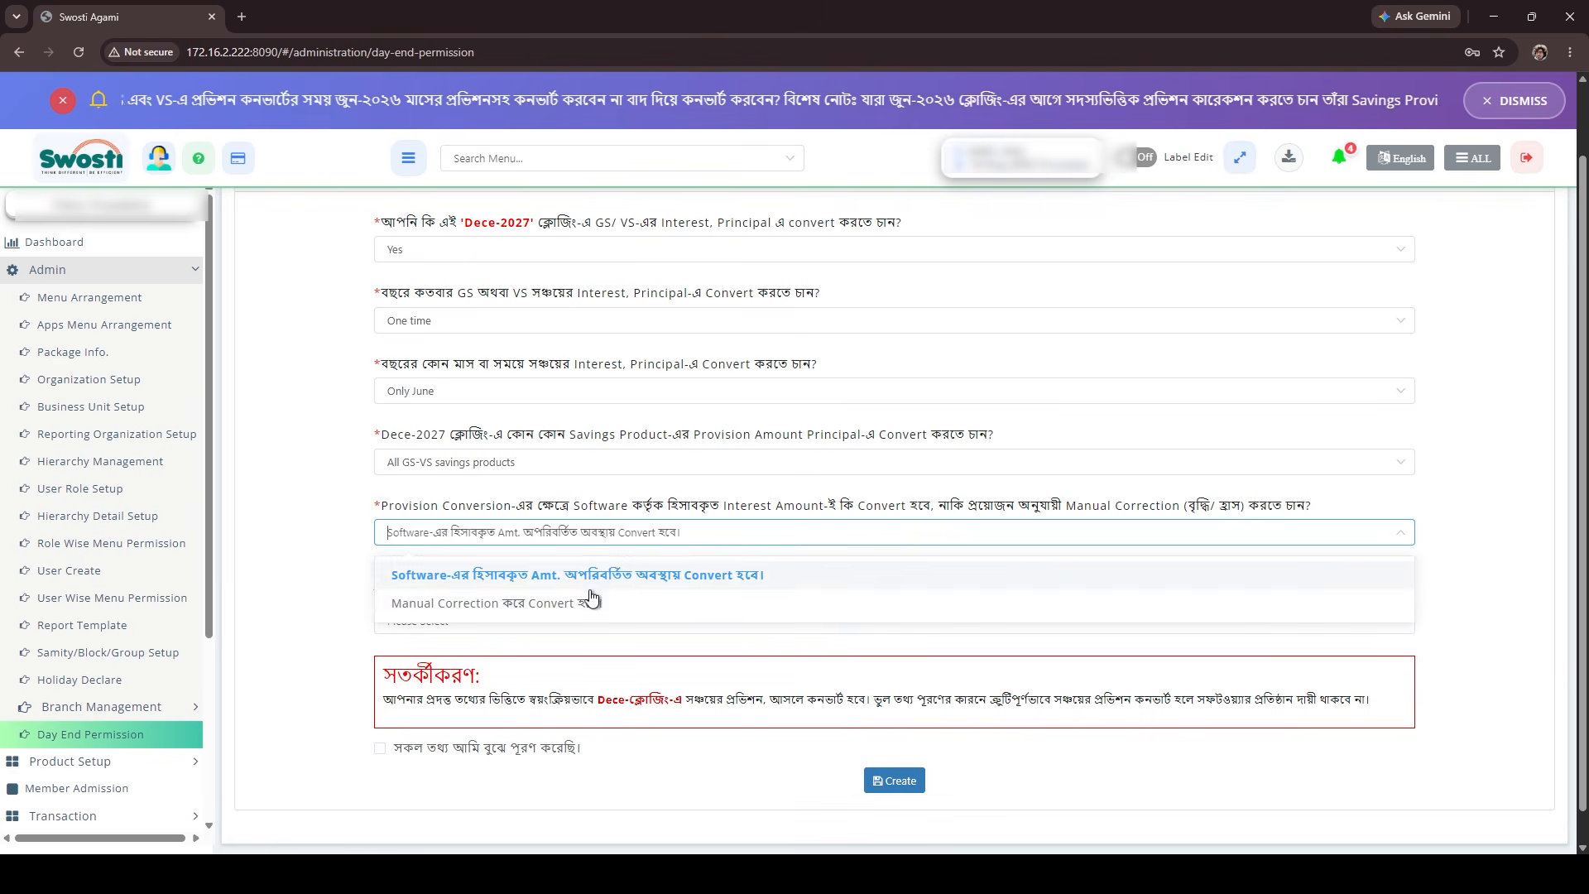
left_click(586, 603)
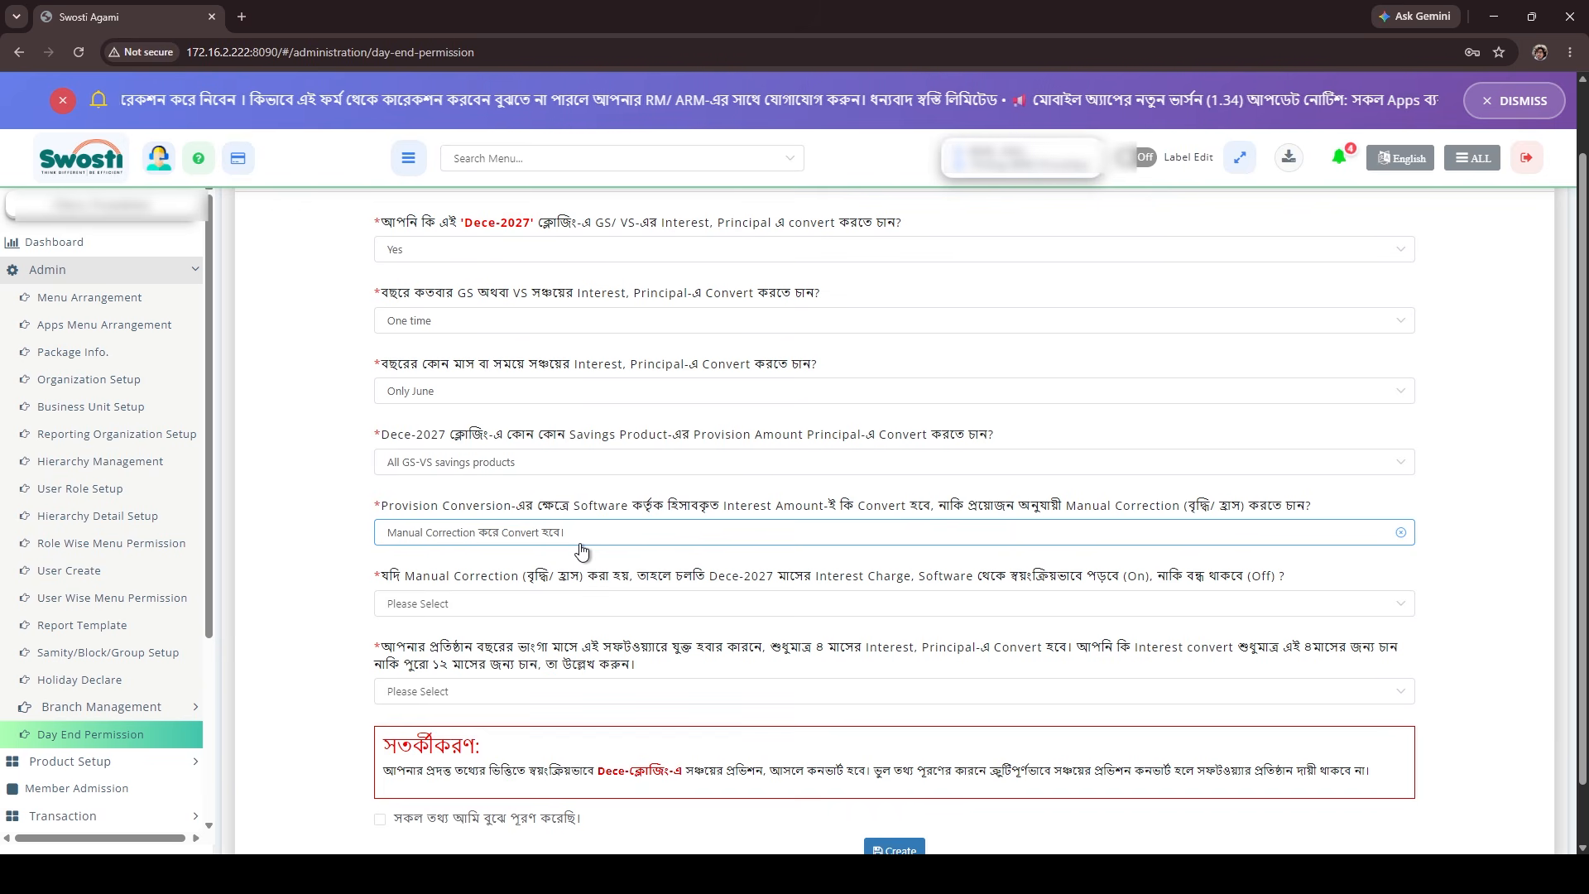
left_click(603, 603)
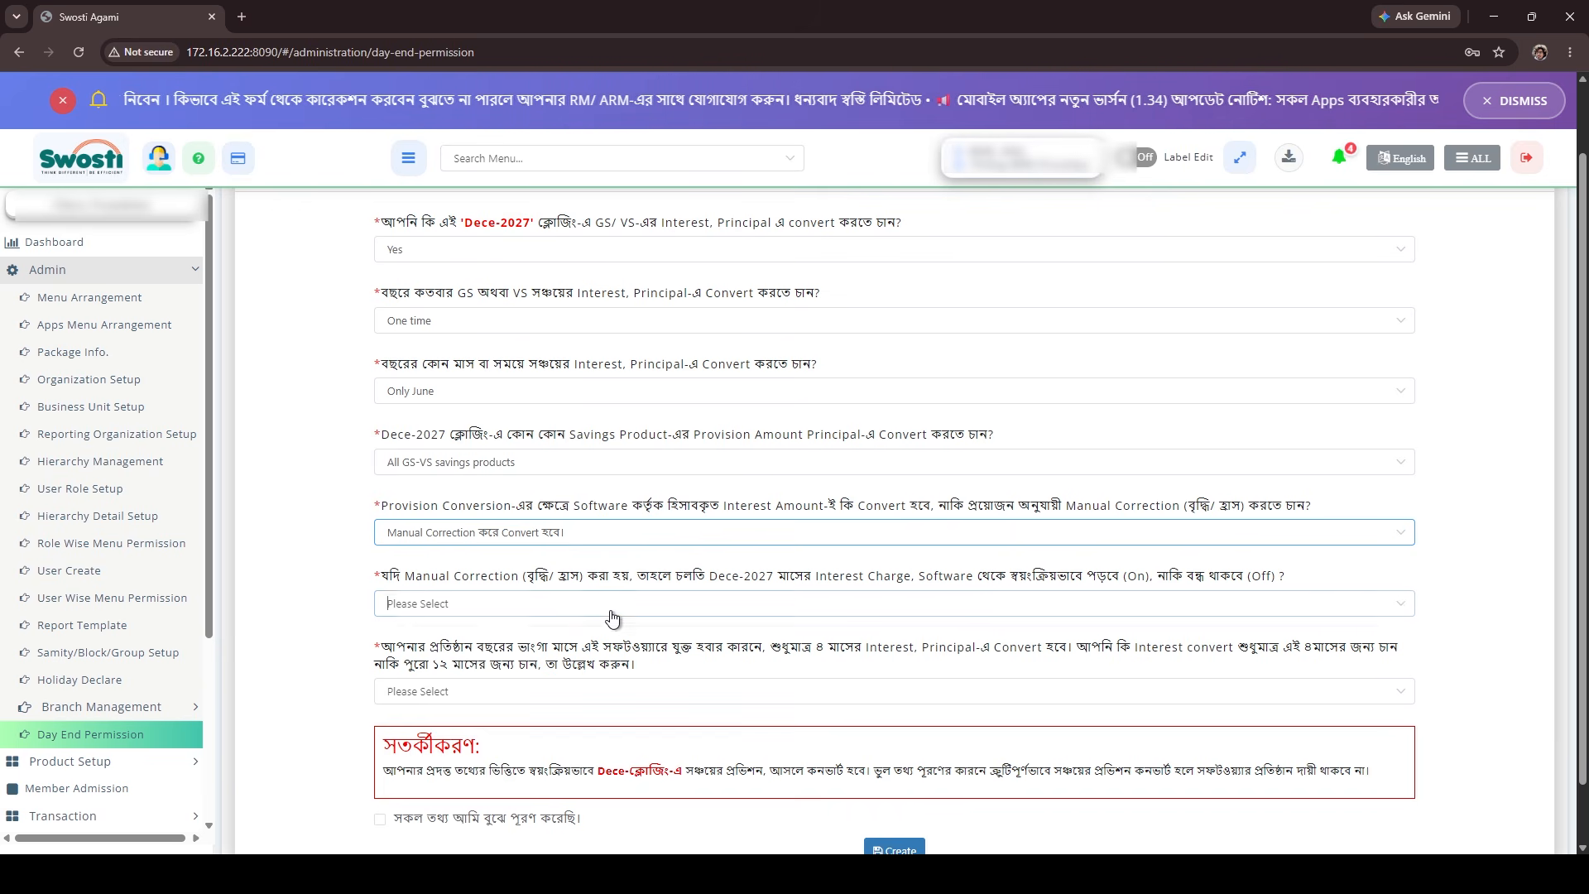
left_click(524, 673)
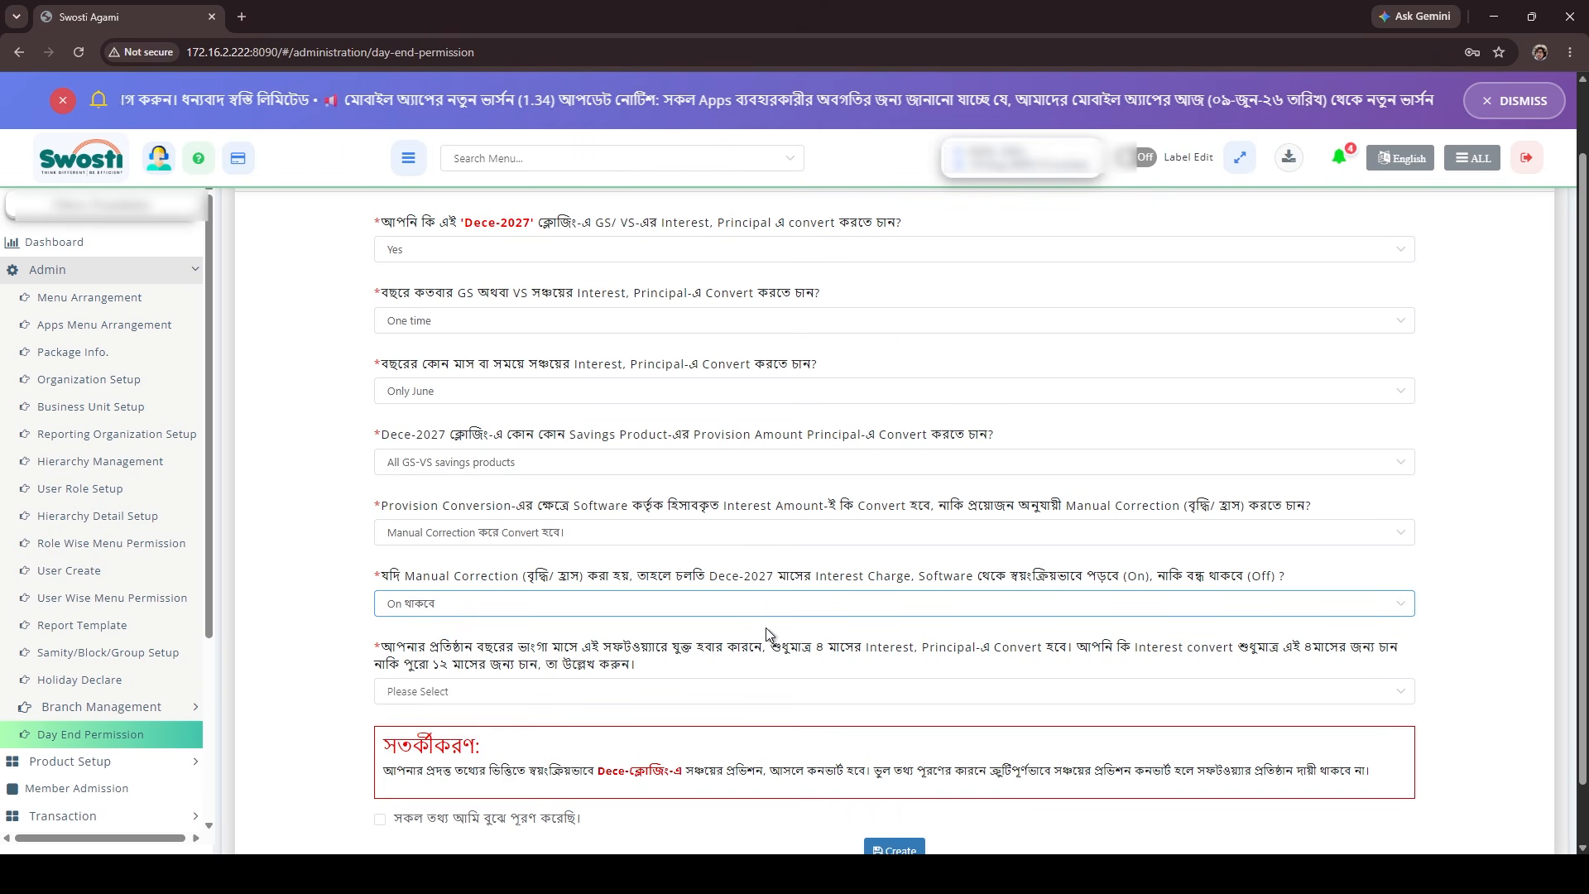
Switch the automatic Dece-2027 interest charge to Off and back to On.
left_click(617, 605)
left_click(532, 650)
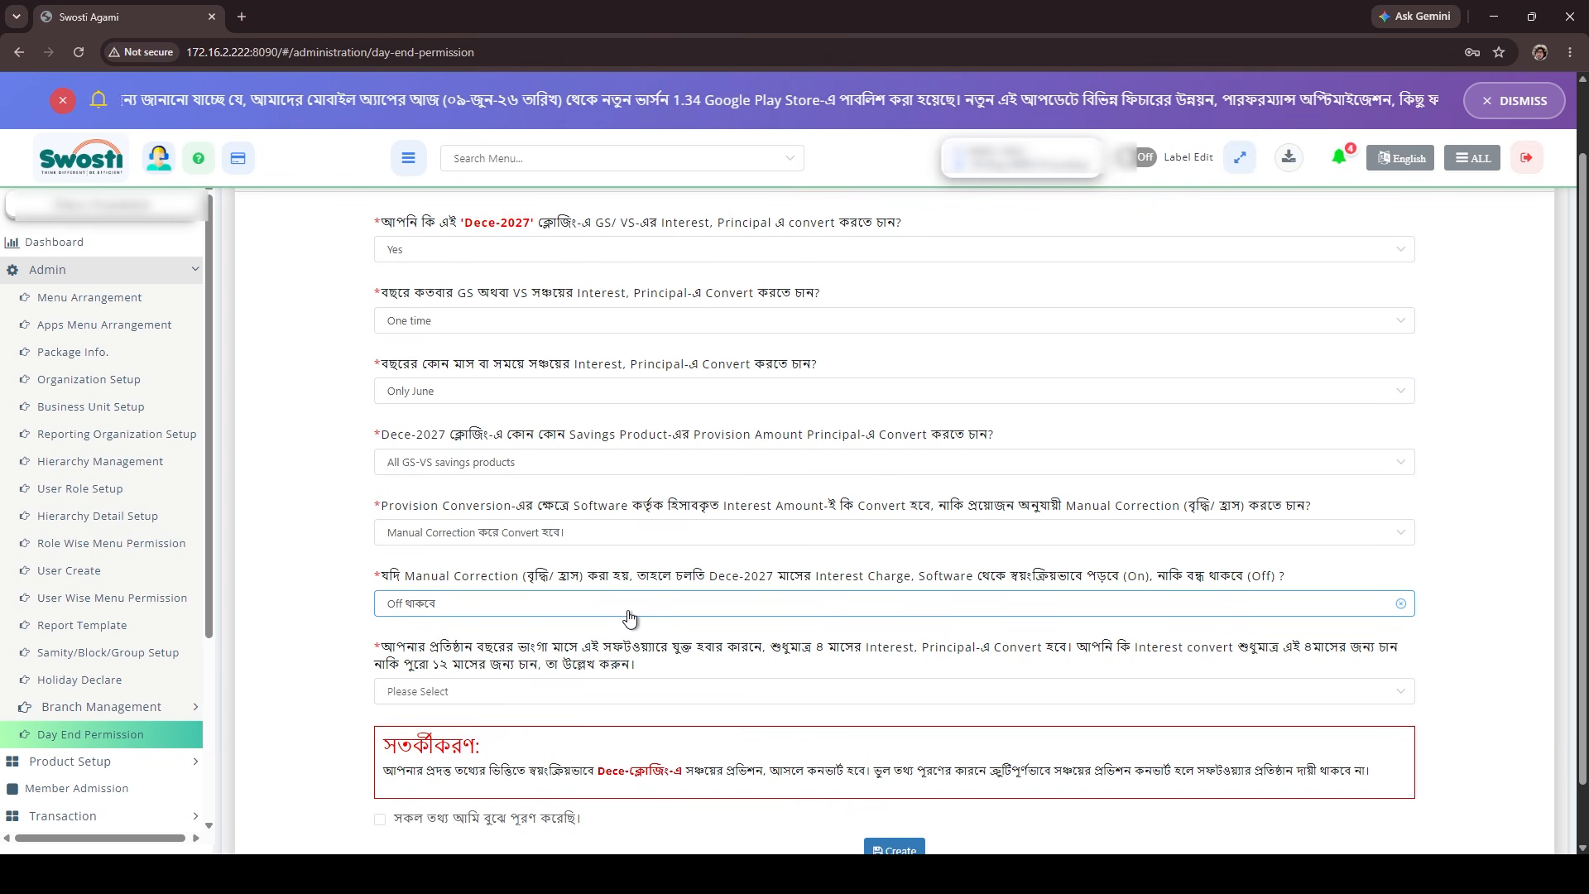
left_click(487, 614)
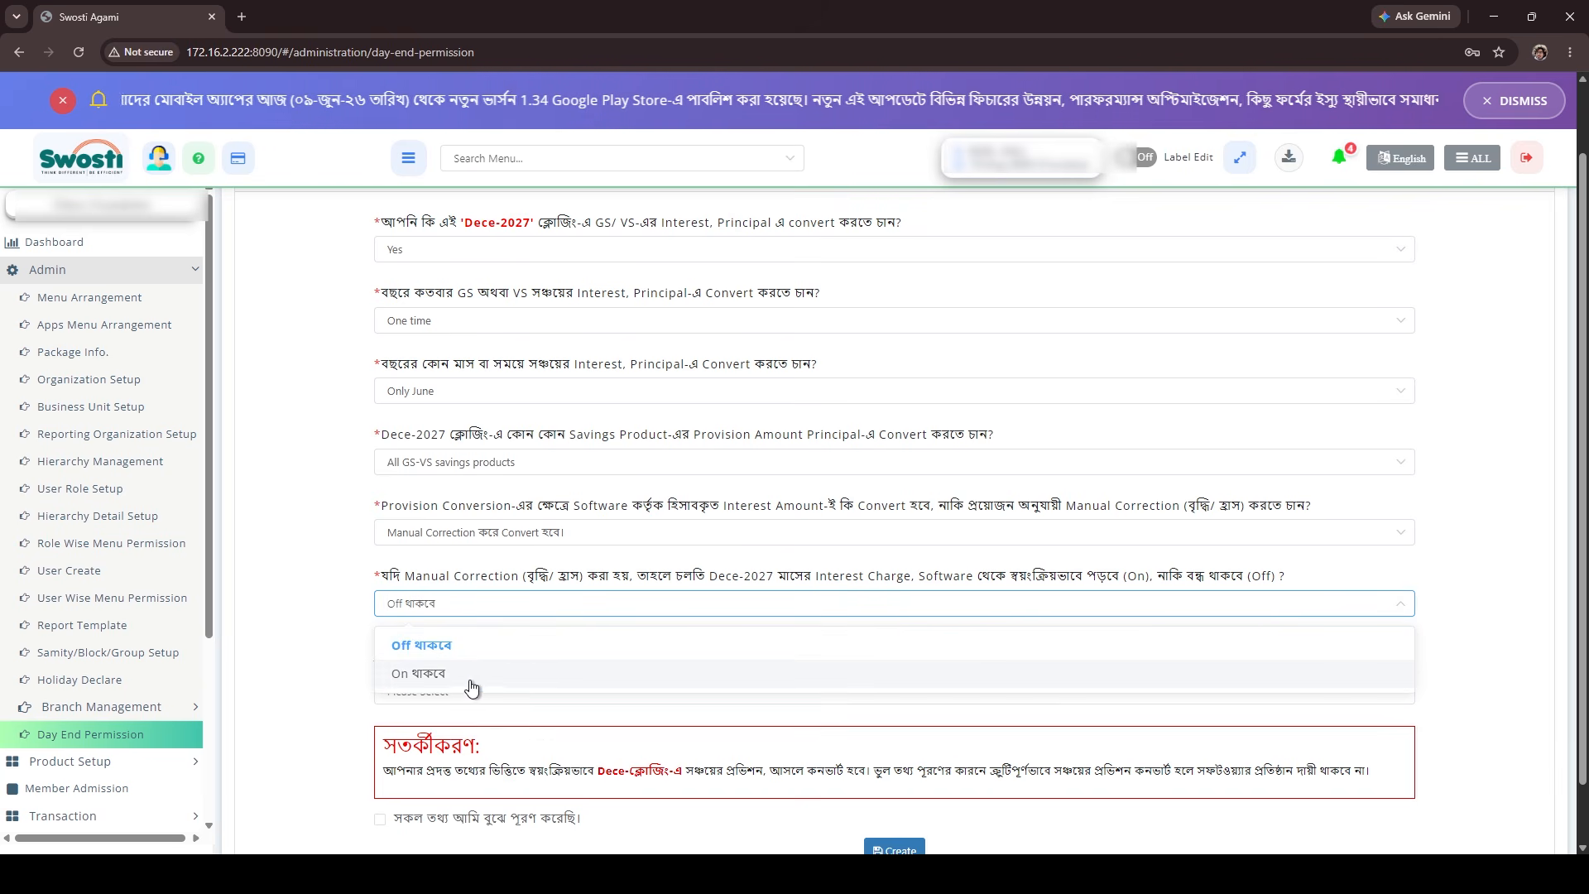
left_click(457, 675)
Try the full 12-month provision conversion, and set the conversion period to only the months already provisioned (যে কয়মাসের প্রভিশন হয়েছে তাই কনভার্ট চাই).
scroll(448, 612, "down", 1)
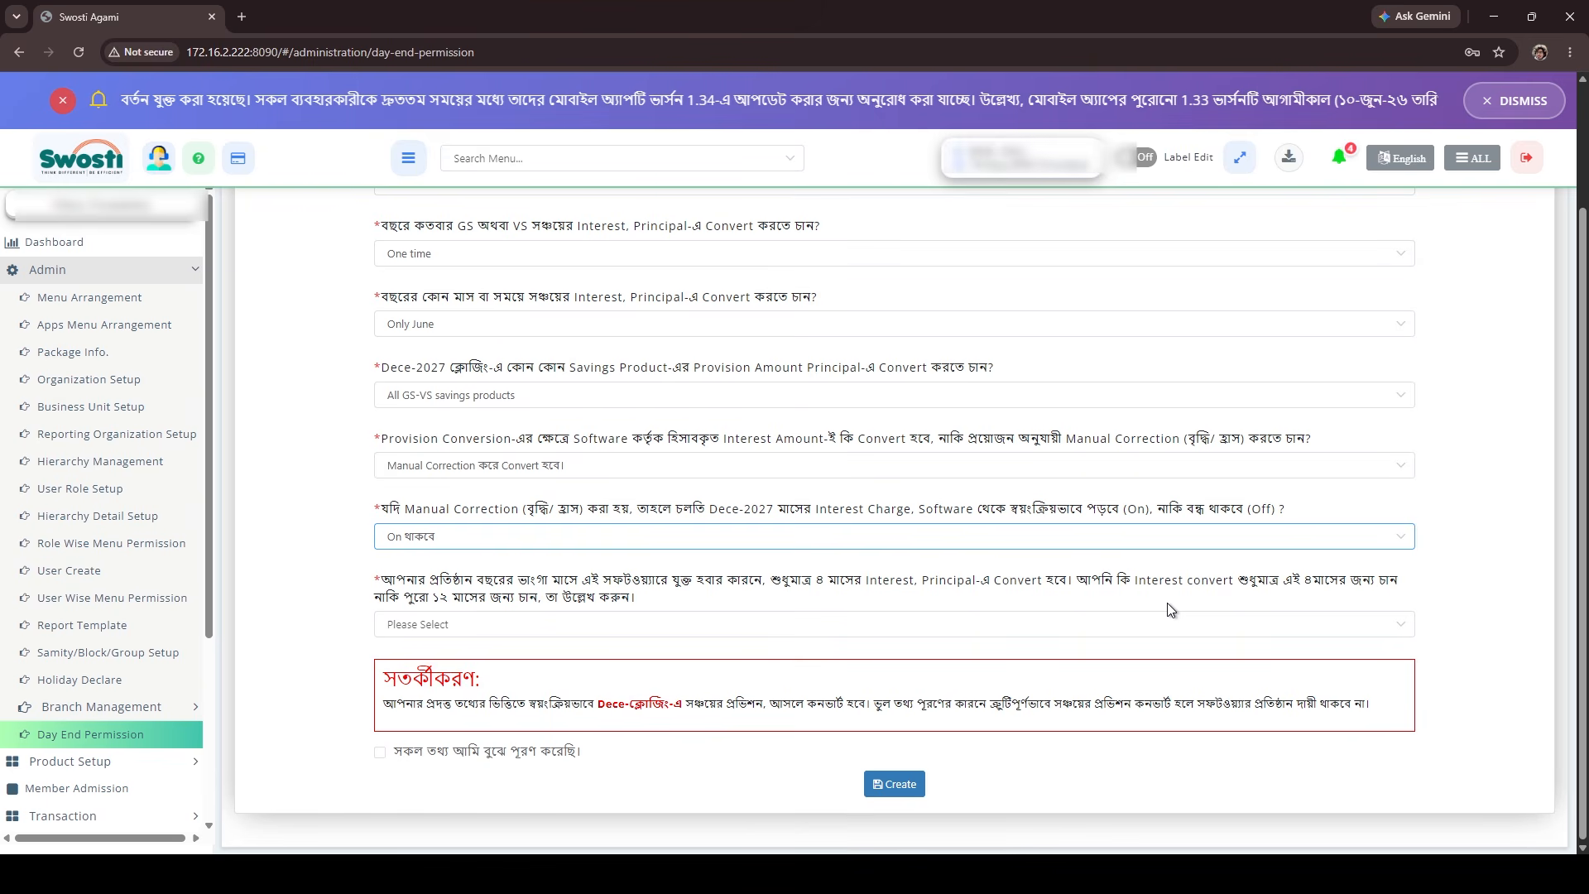
left_click(552, 629)
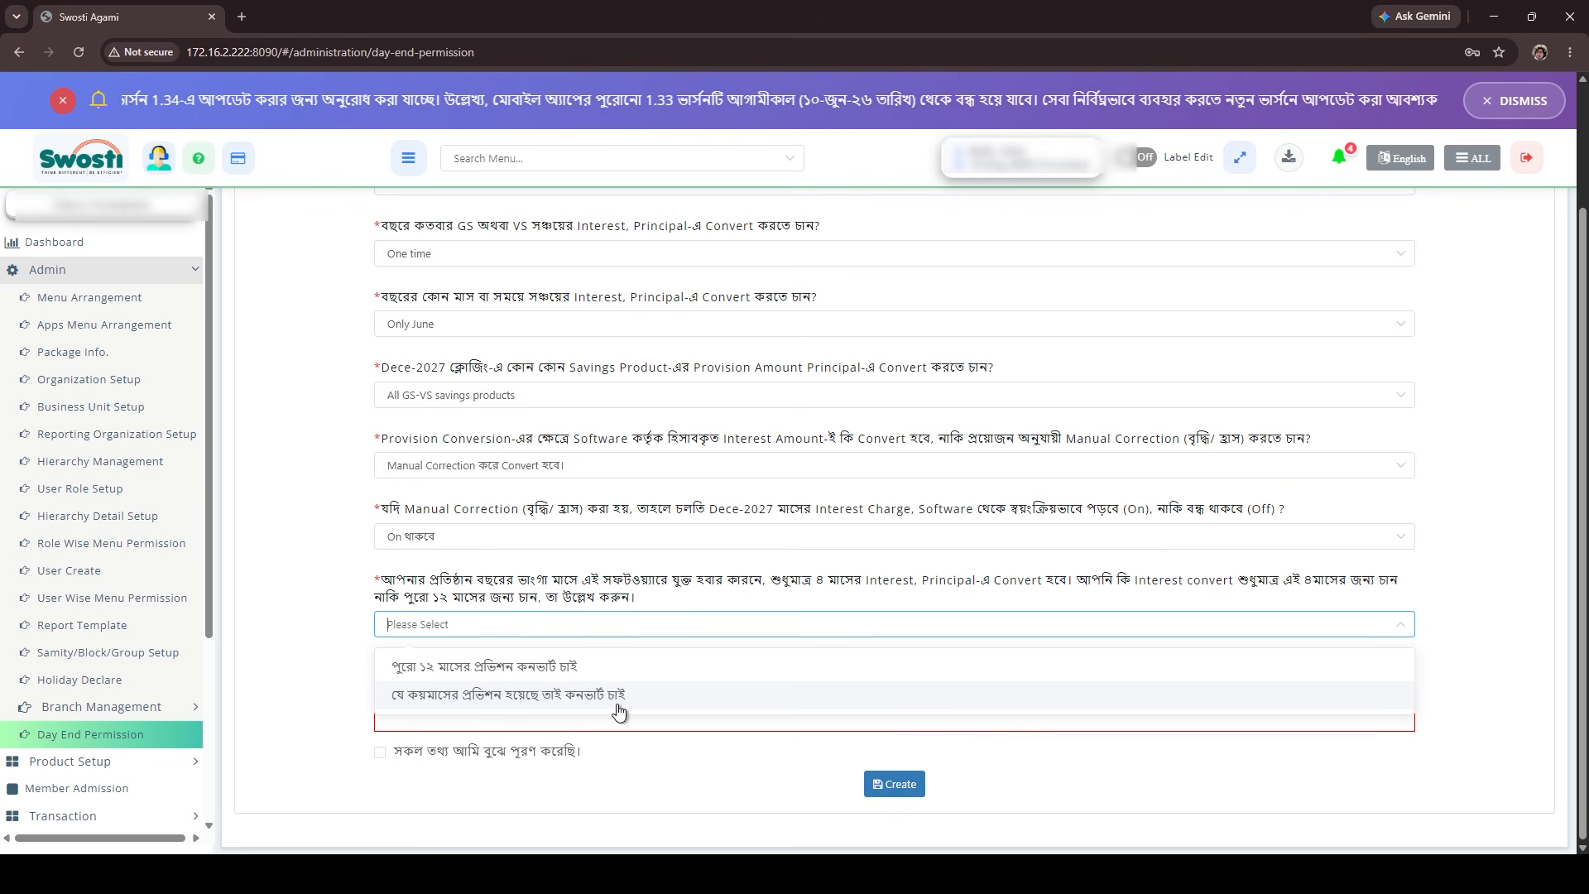
left_click(625, 666)
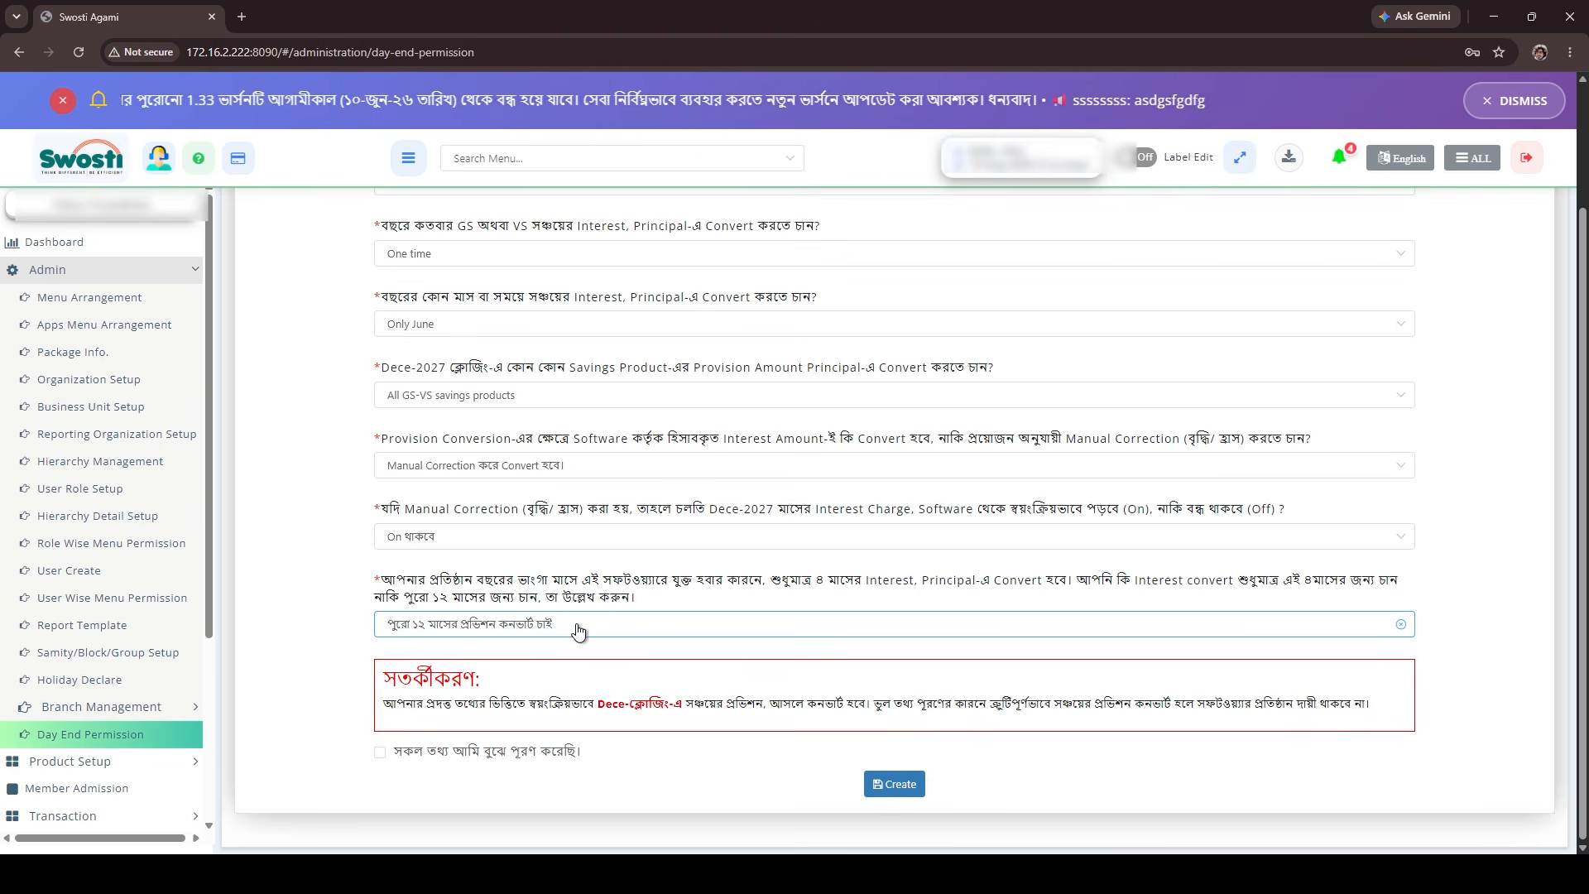
left_click(578, 631)
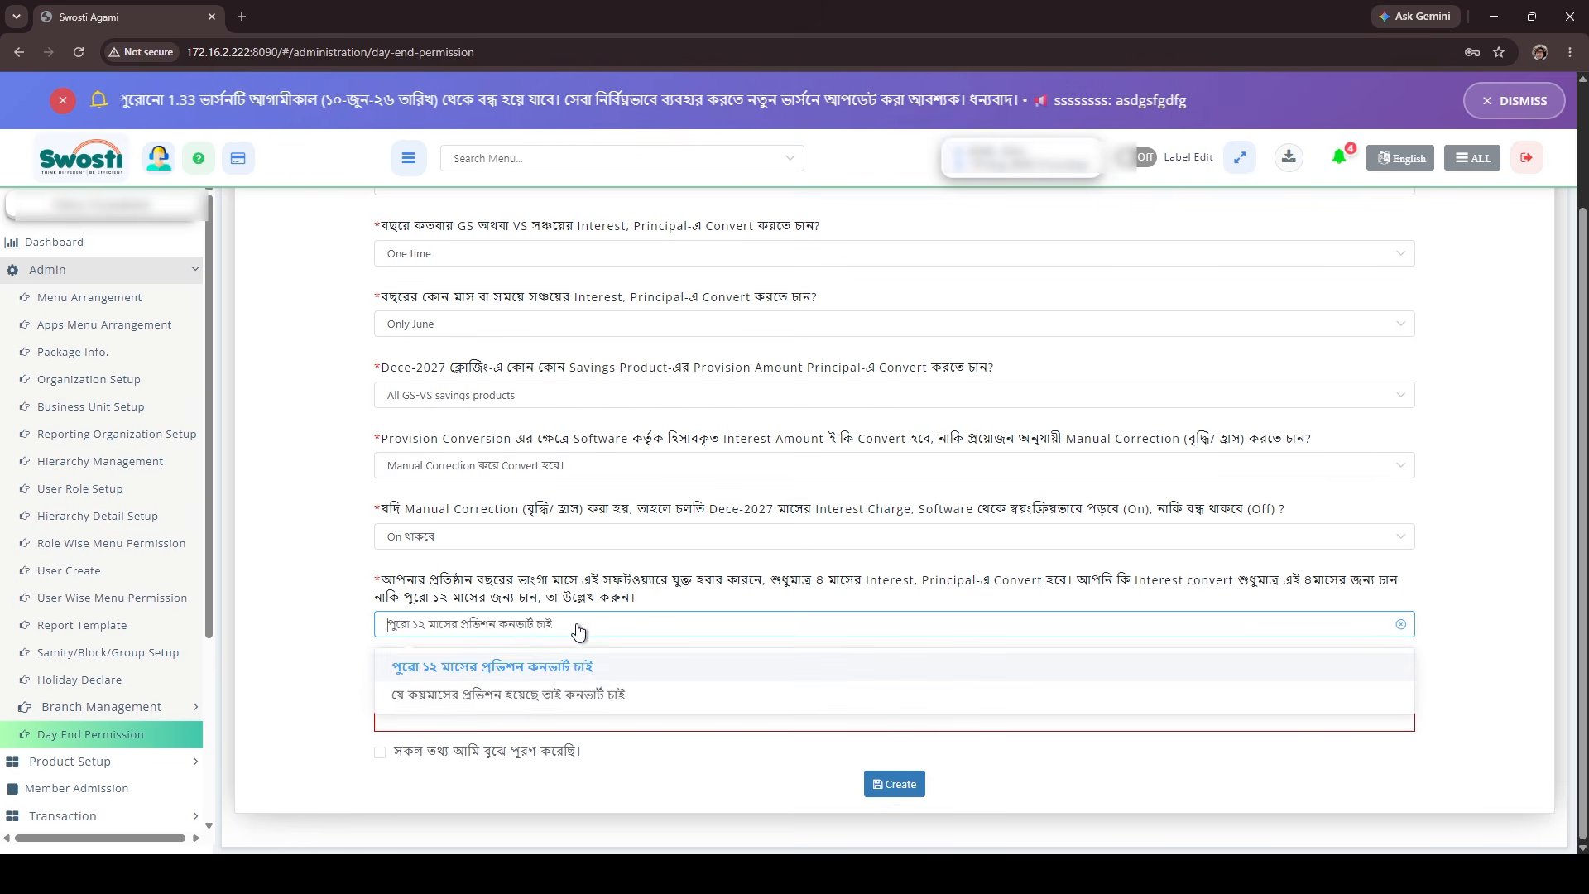
left_click(614, 692)
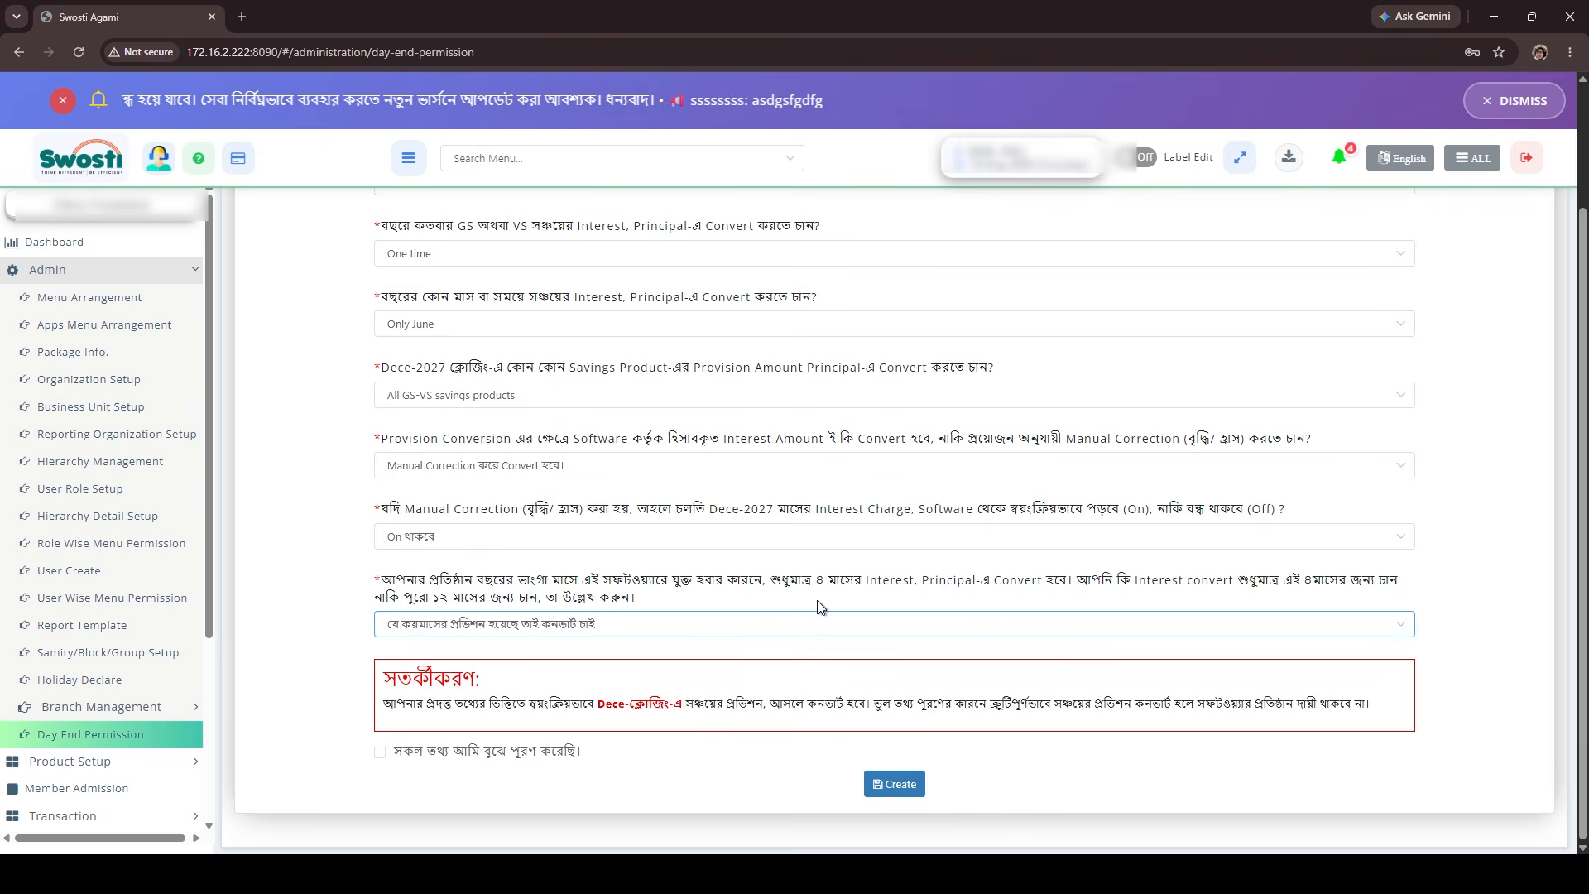
Review the answers, accept the declaration that all information was filled in with understanding, and create and submit the conversion record.
scroll(513, 479, "up", 2)
scroll(612, 430, "down", 2)
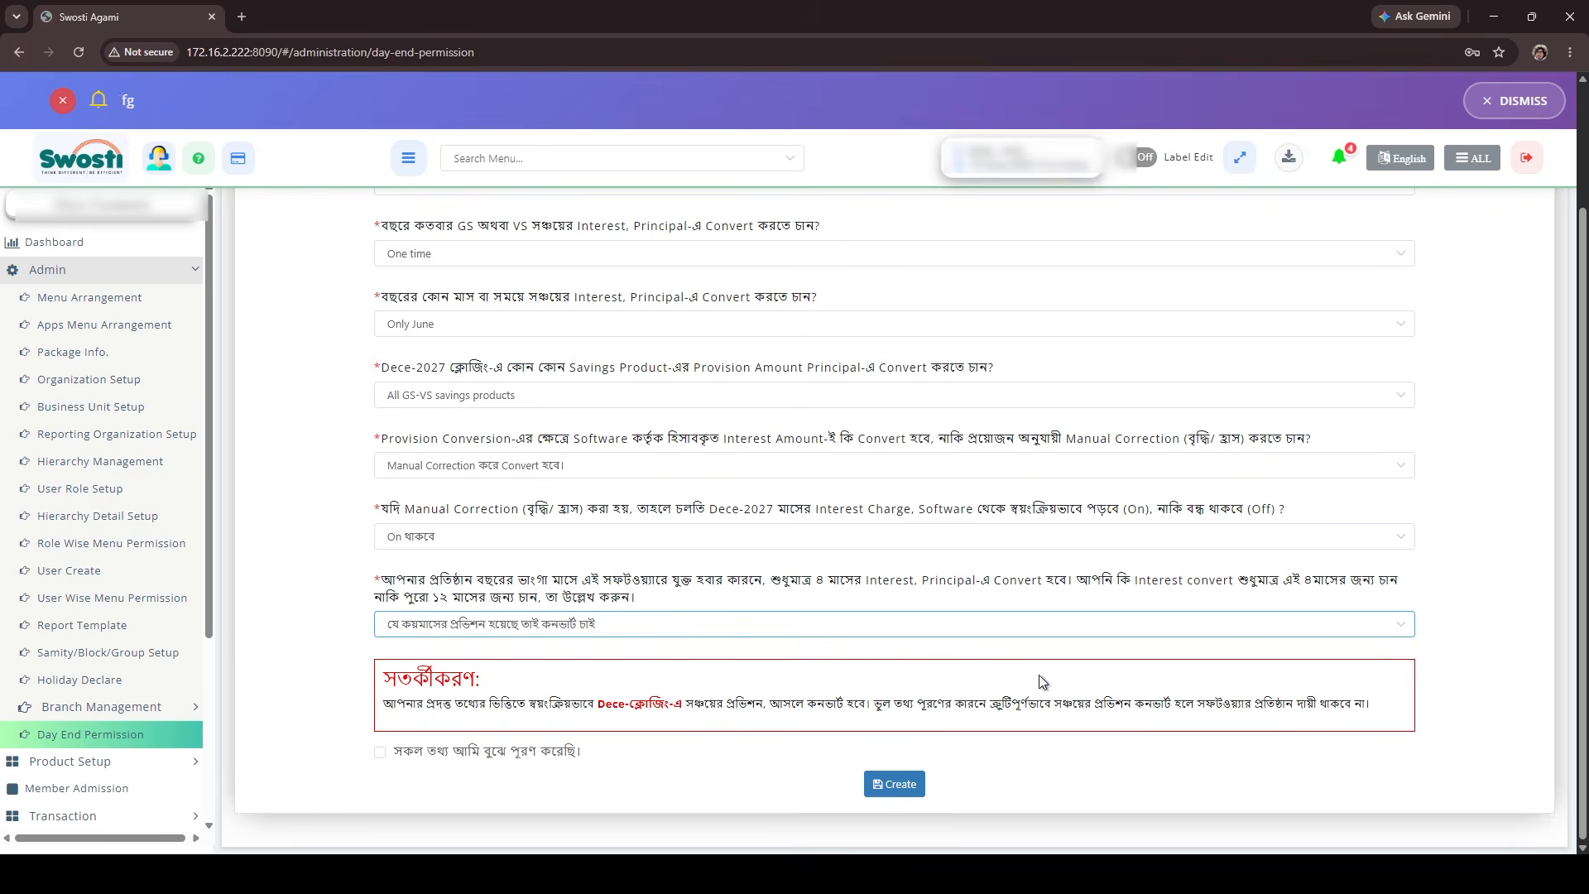
scroll(987, 380, "up", 2)
scroll(987, 389, "down", 2)
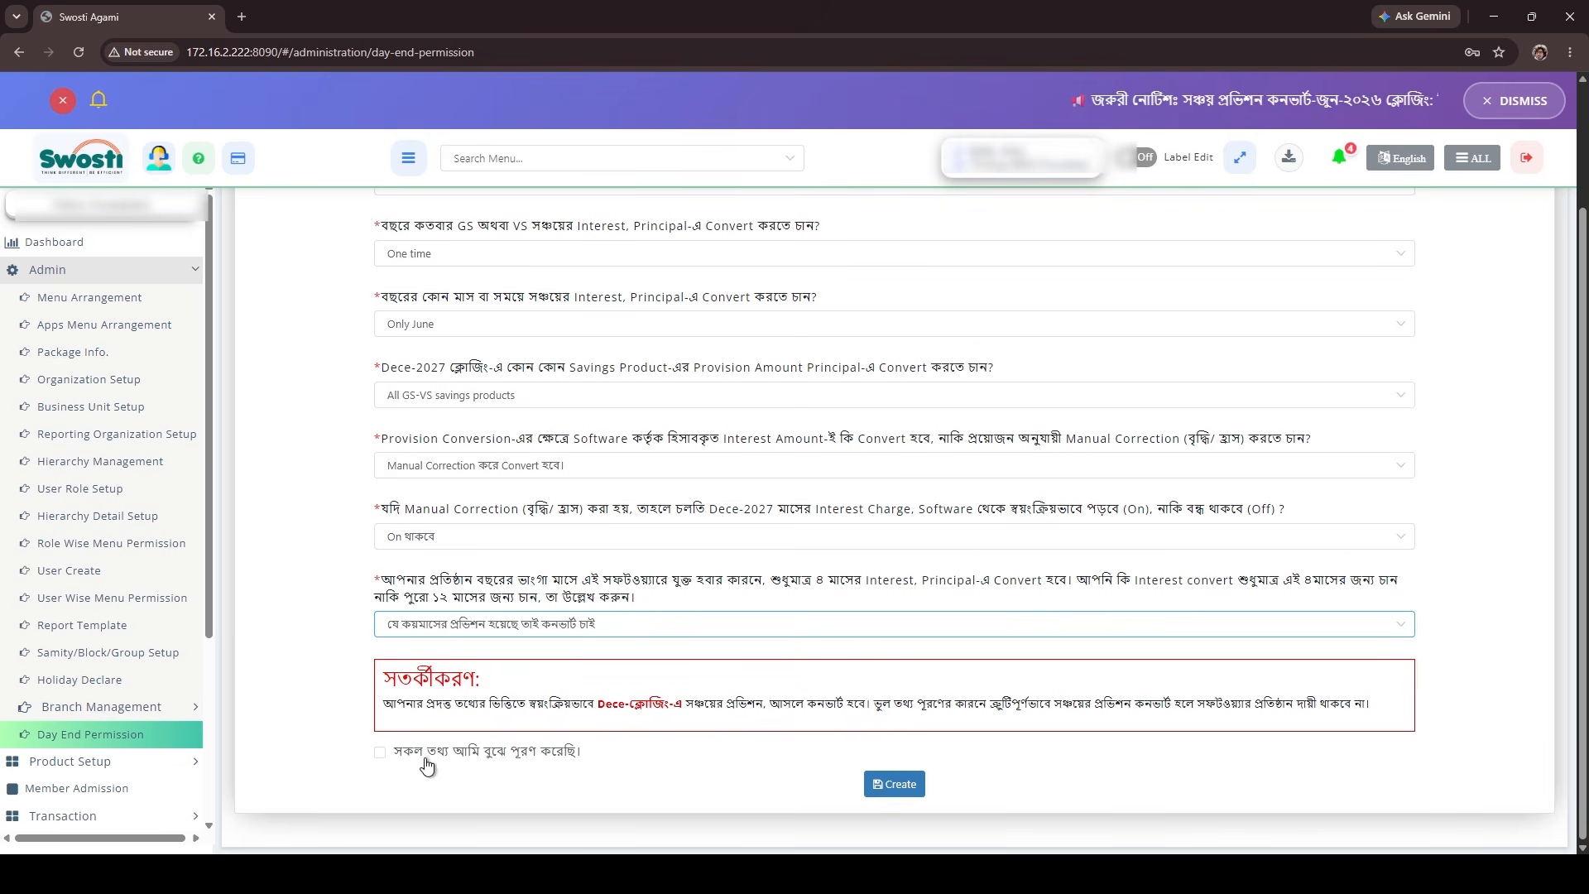
left_click(381, 753)
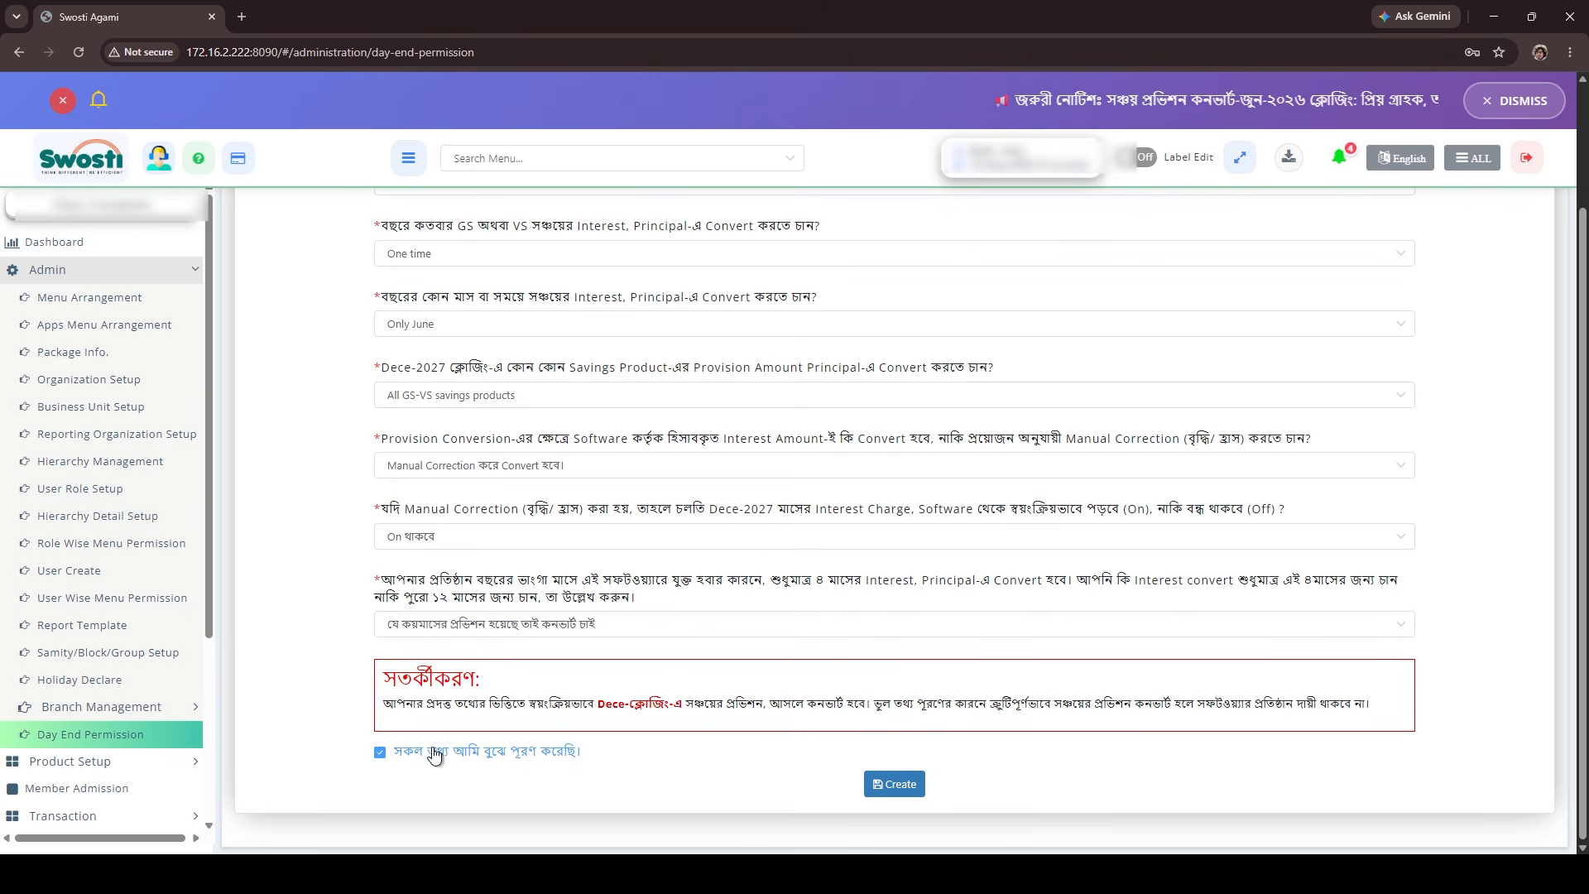
left_click(897, 785)
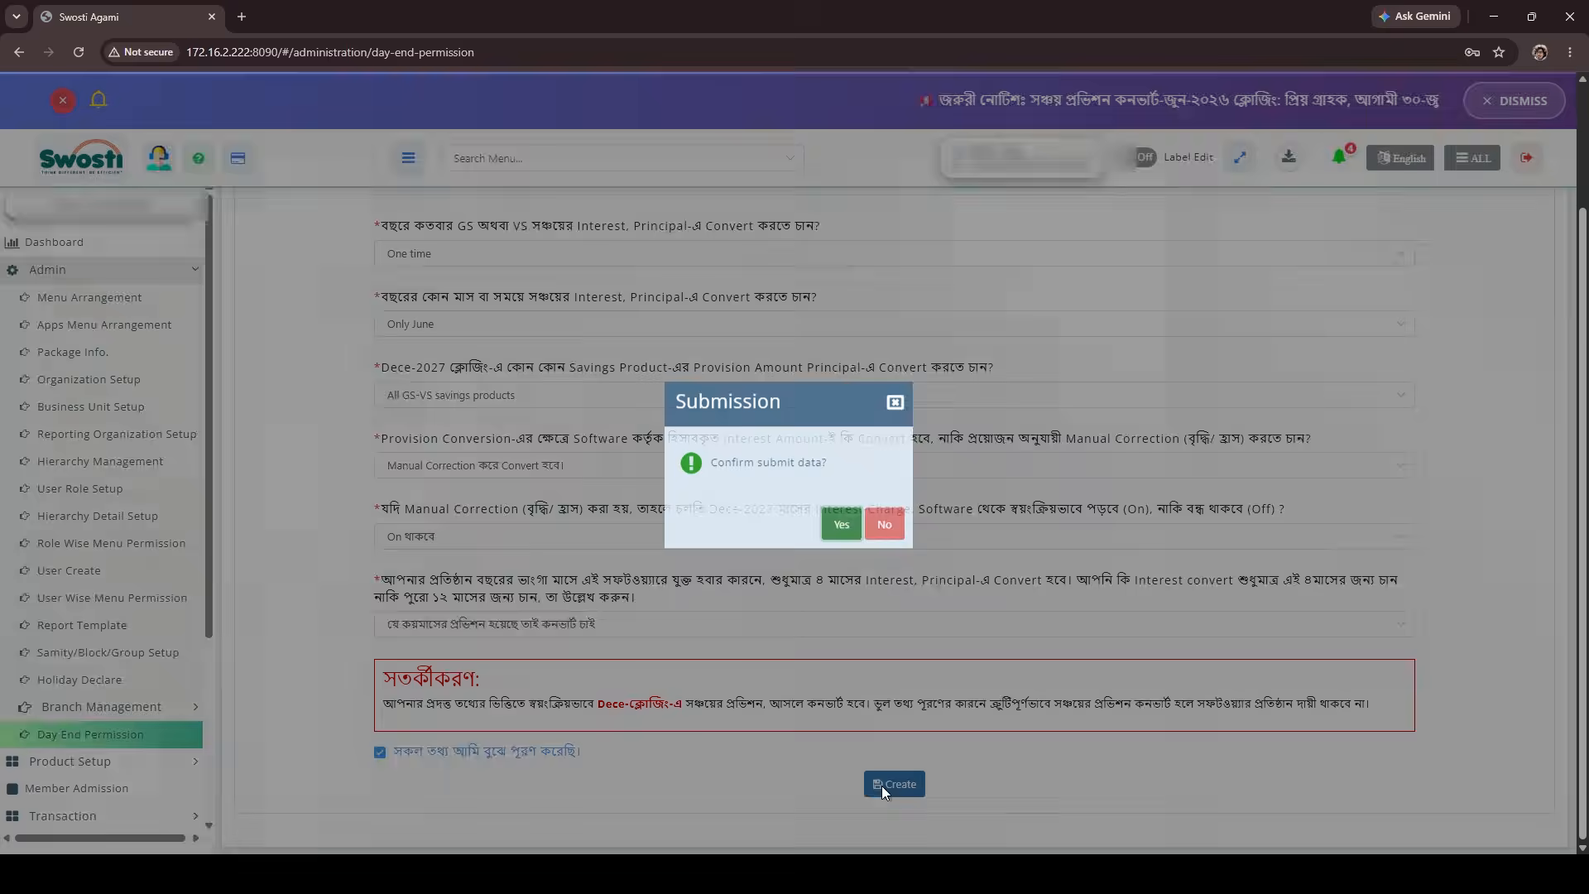
left_click(841, 523)
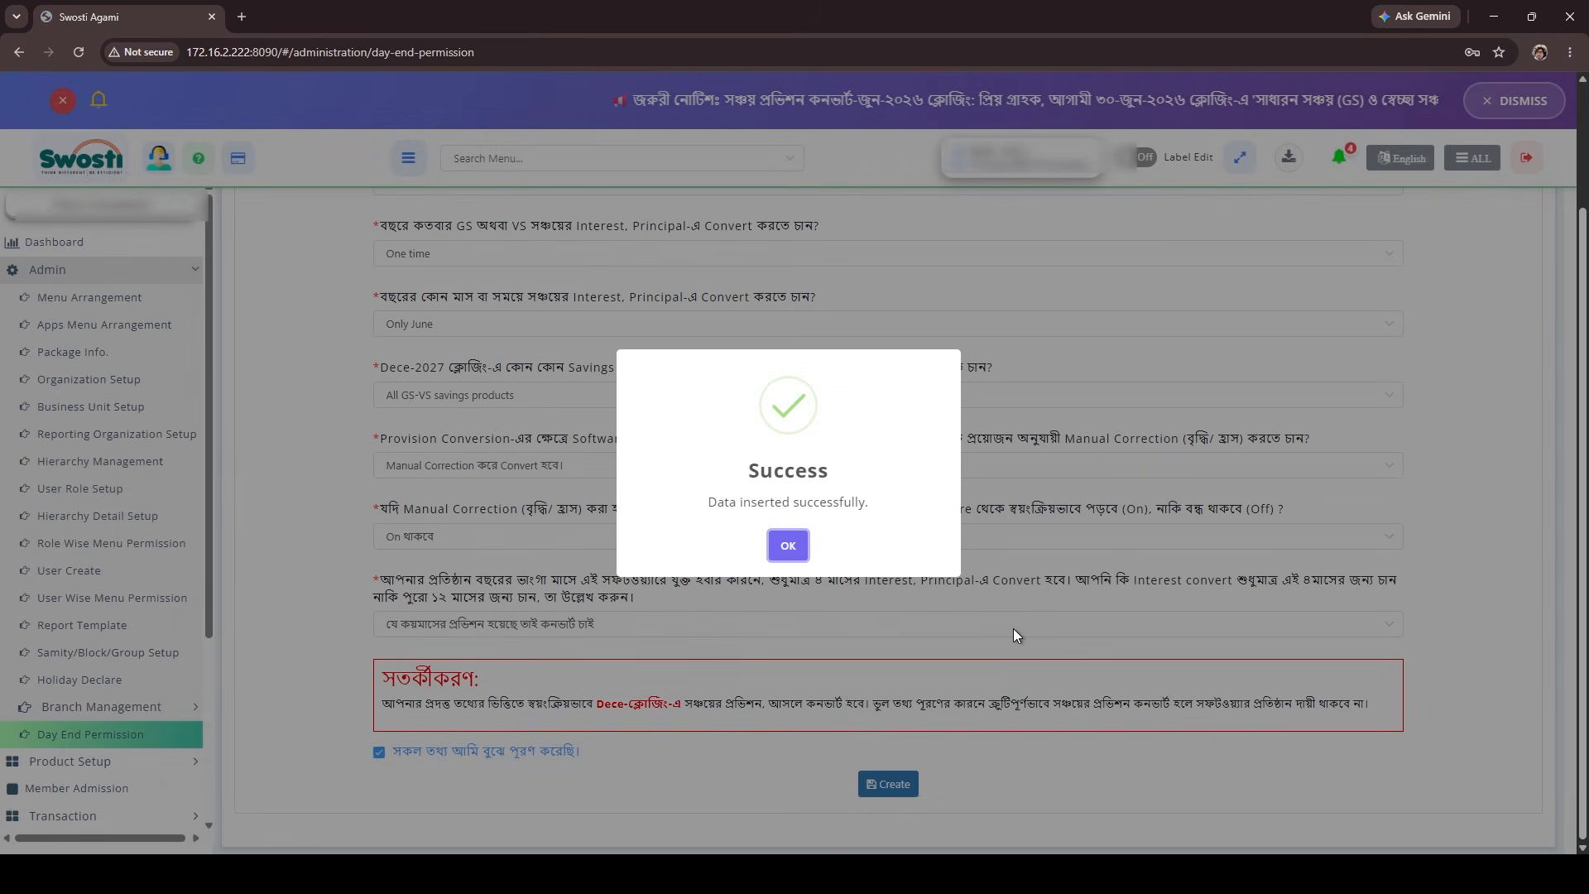
left_click(789, 546)
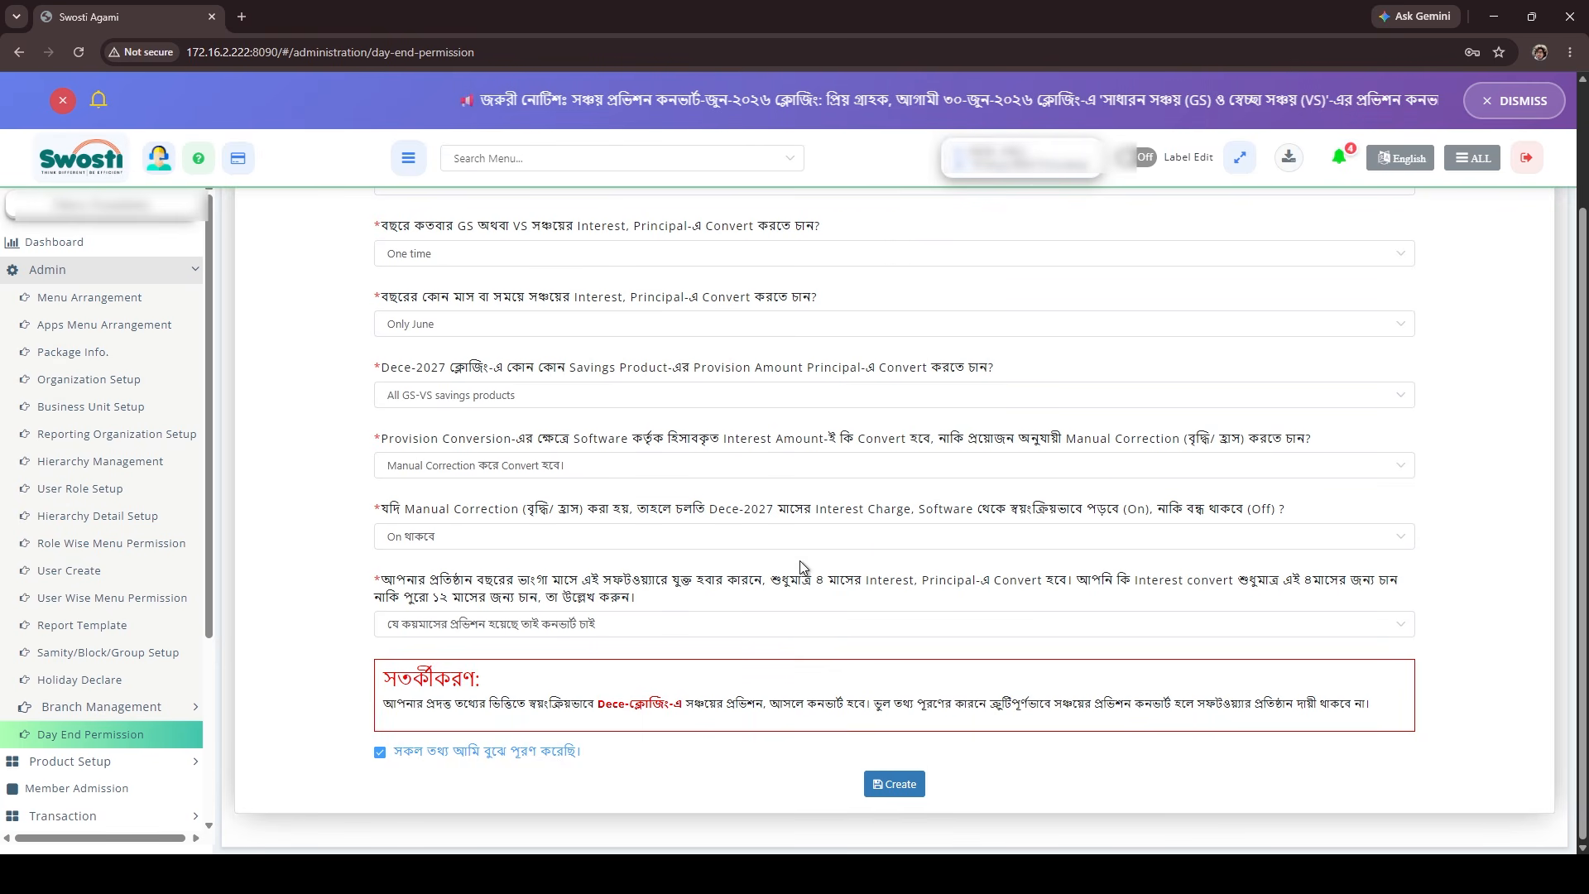
Open Day End Execute and set the hierarchy info to Branch and the hierarchy details to 005 Head Branch.
scroll(157, 712, "down", 2)
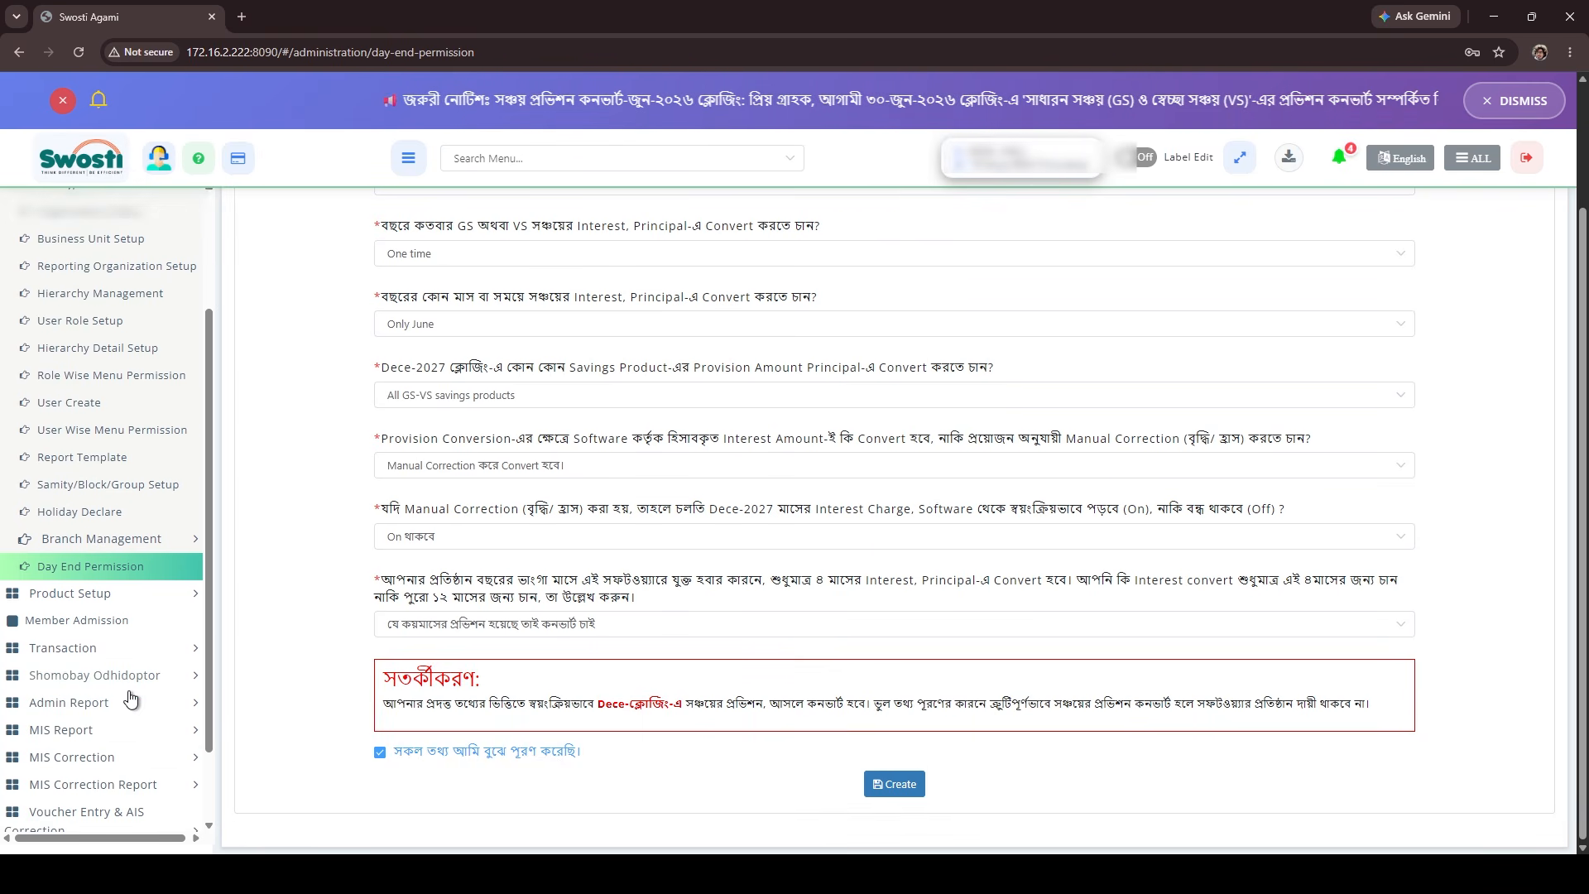
scroll(132, 703, "down", 1)
left_click(133, 790)
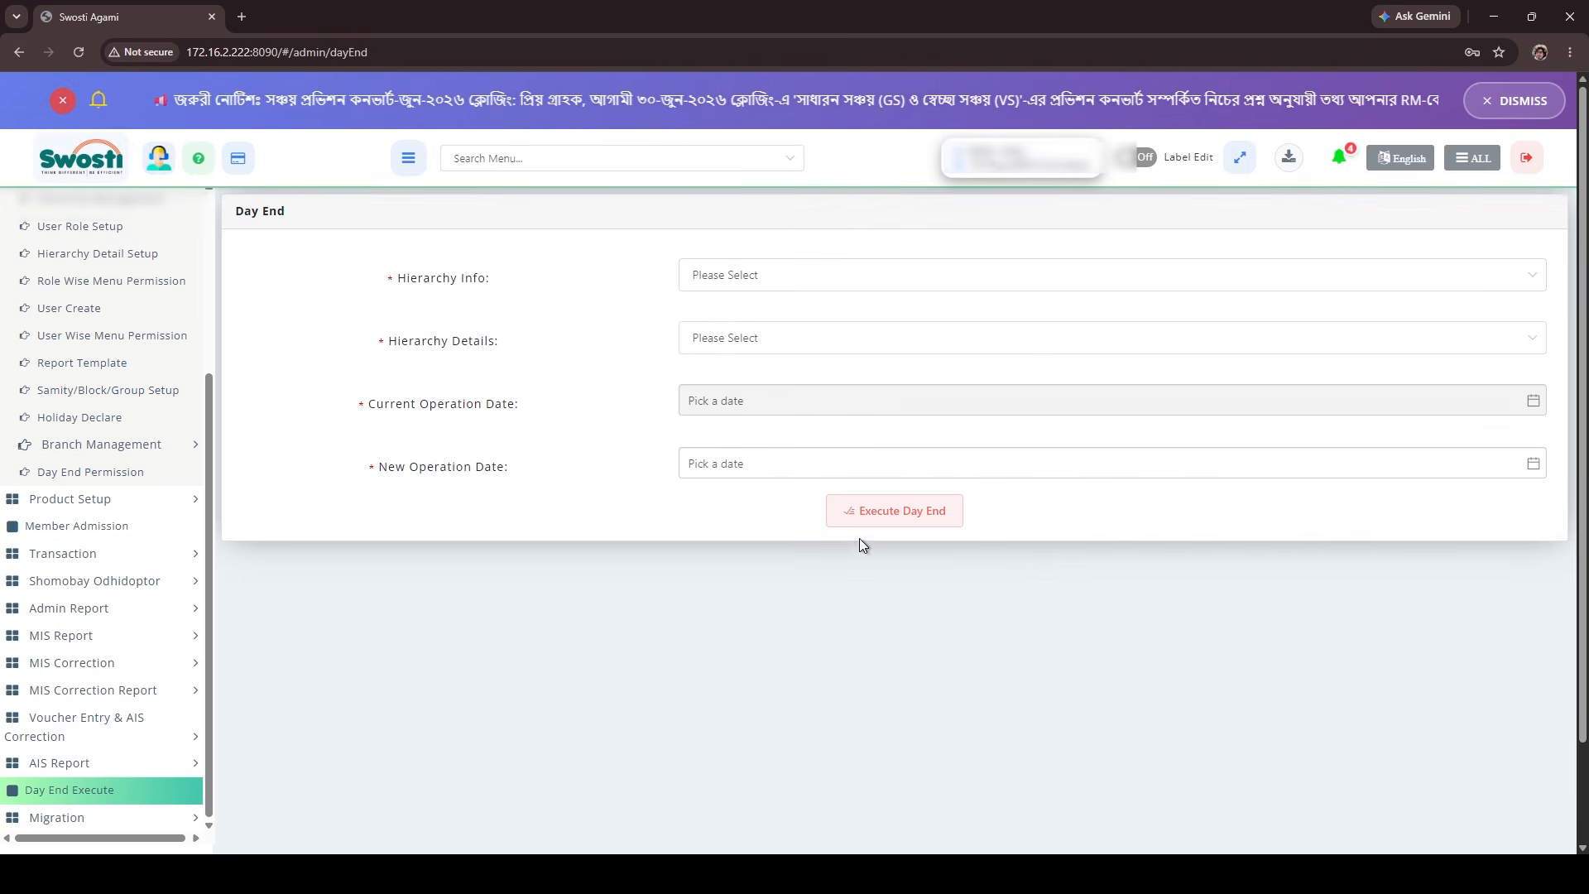
left_click(791, 273)
left_click(741, 460)
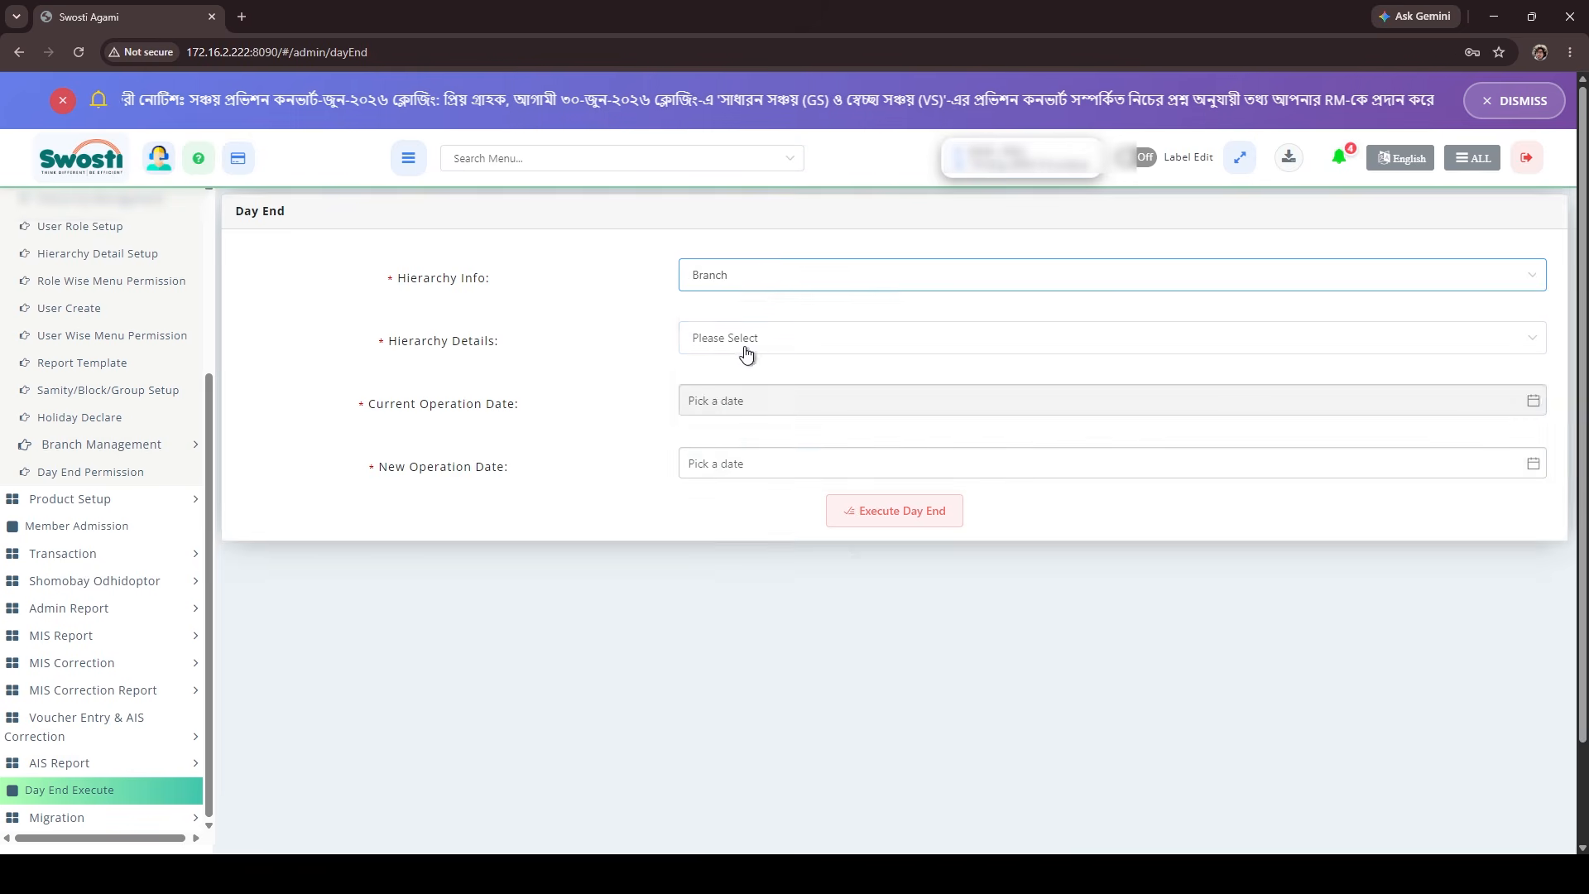
left_click(742, 346)
scroll(786, 455, "down", 3)
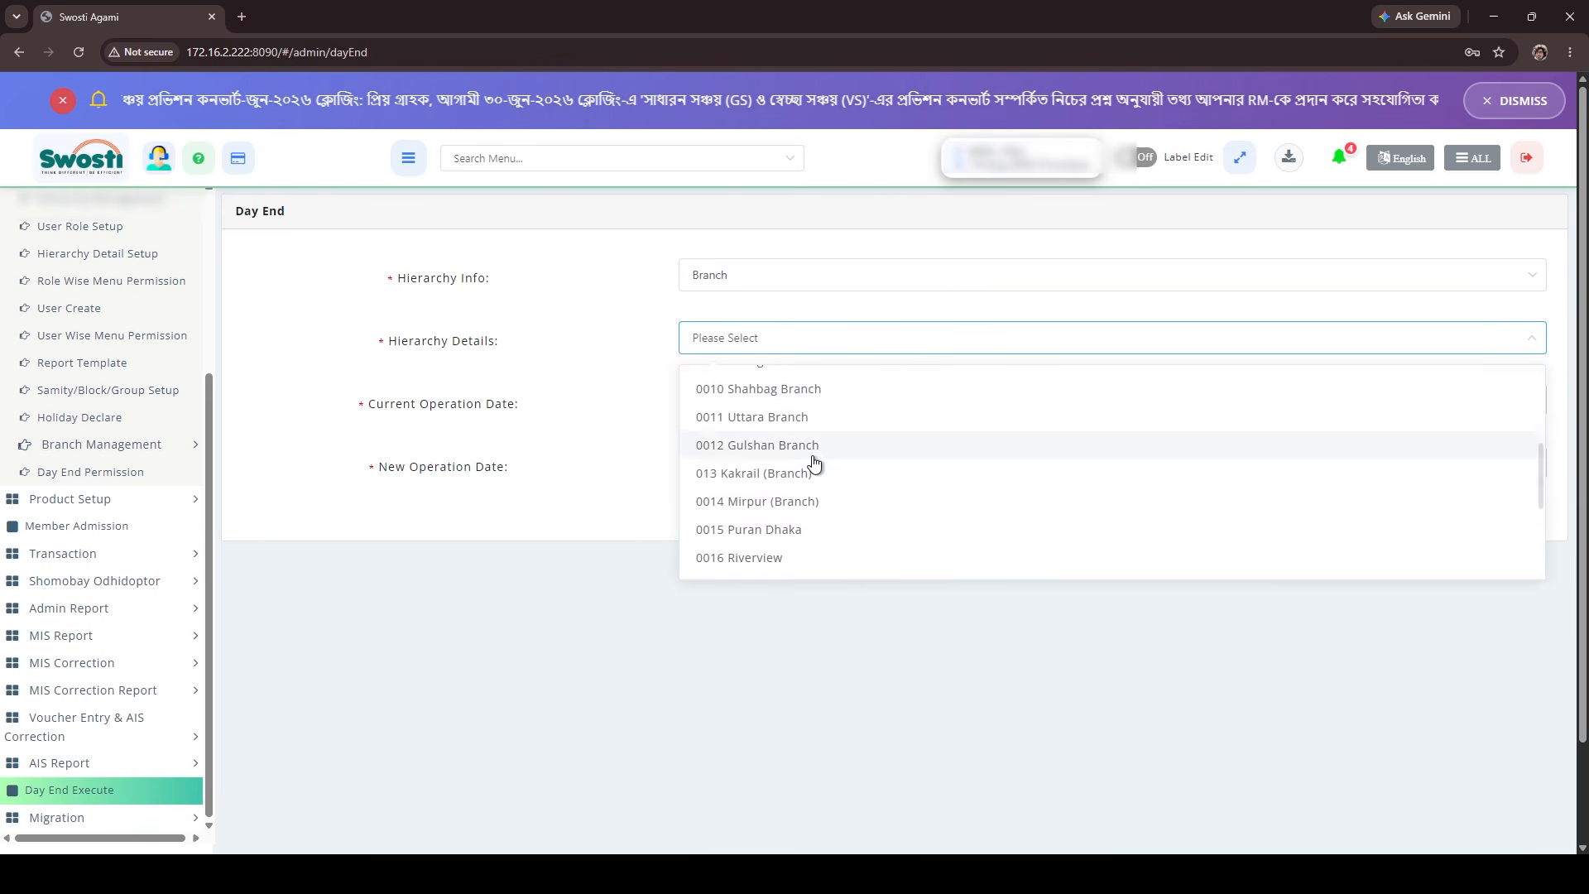
scroll(801, 478, "up", 3)
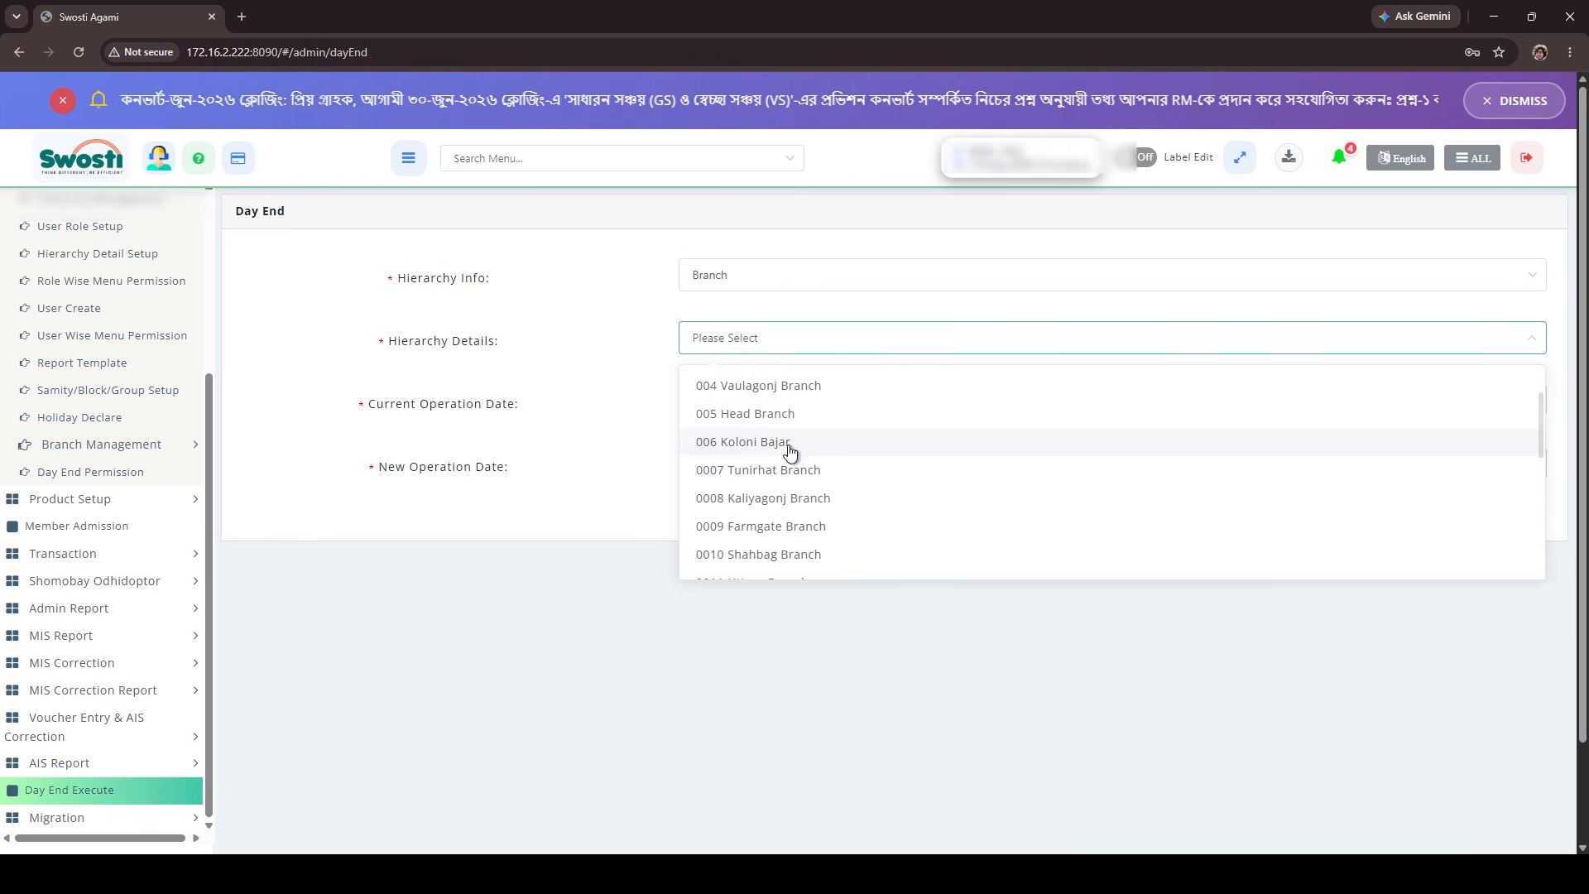
left_click(803, 414)
Execute the branch's day end, selecting the listed field officer without collection entries, and confirm the submission.
left_click(910, 510)
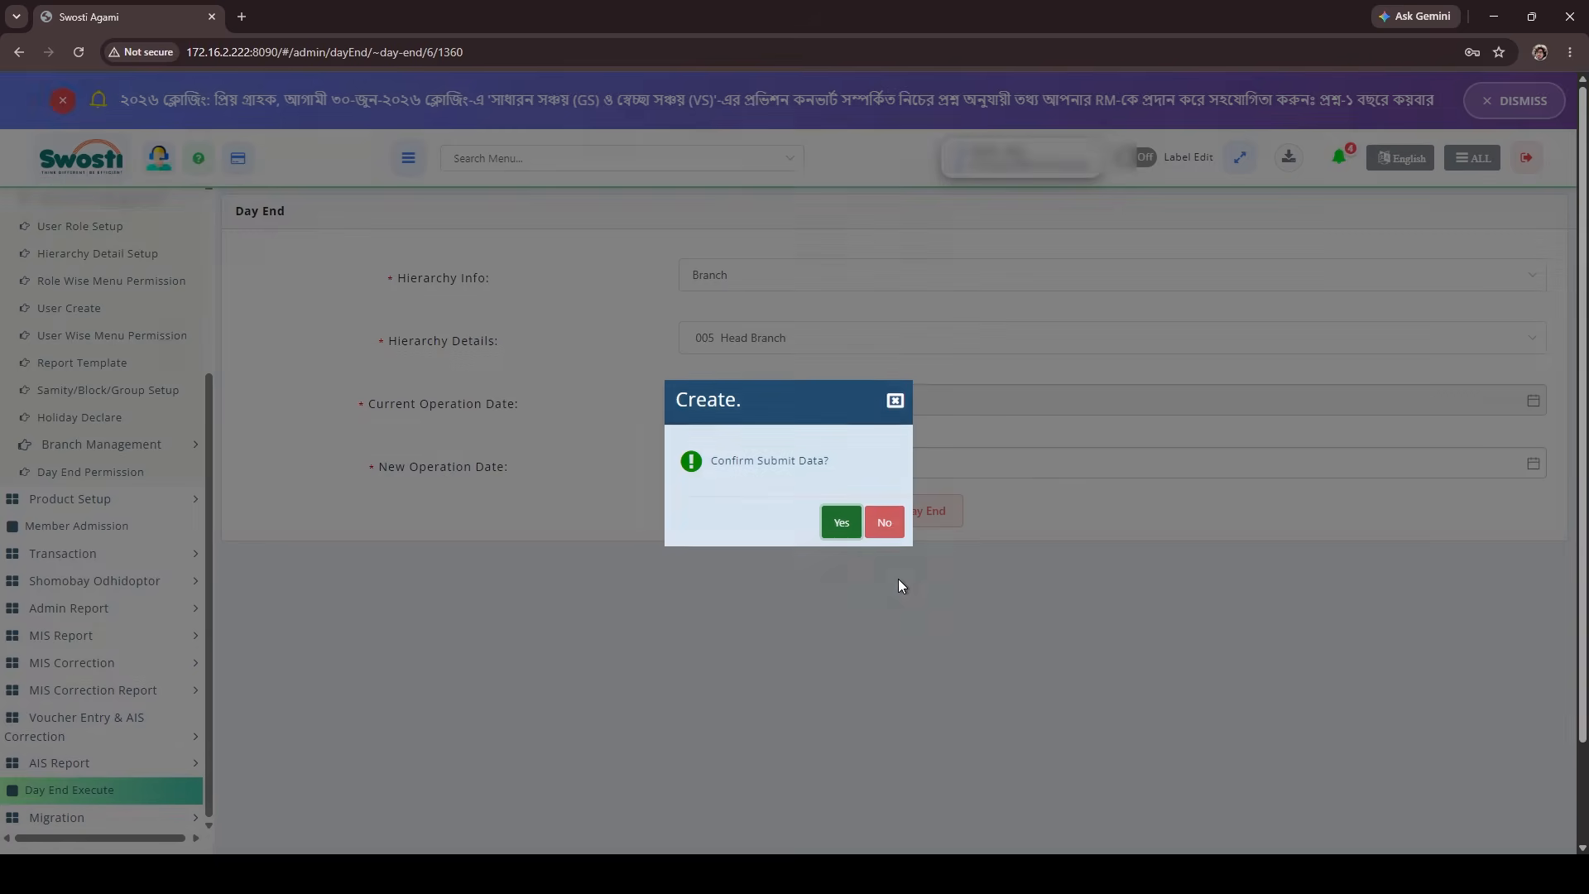
left_click(840, 522)
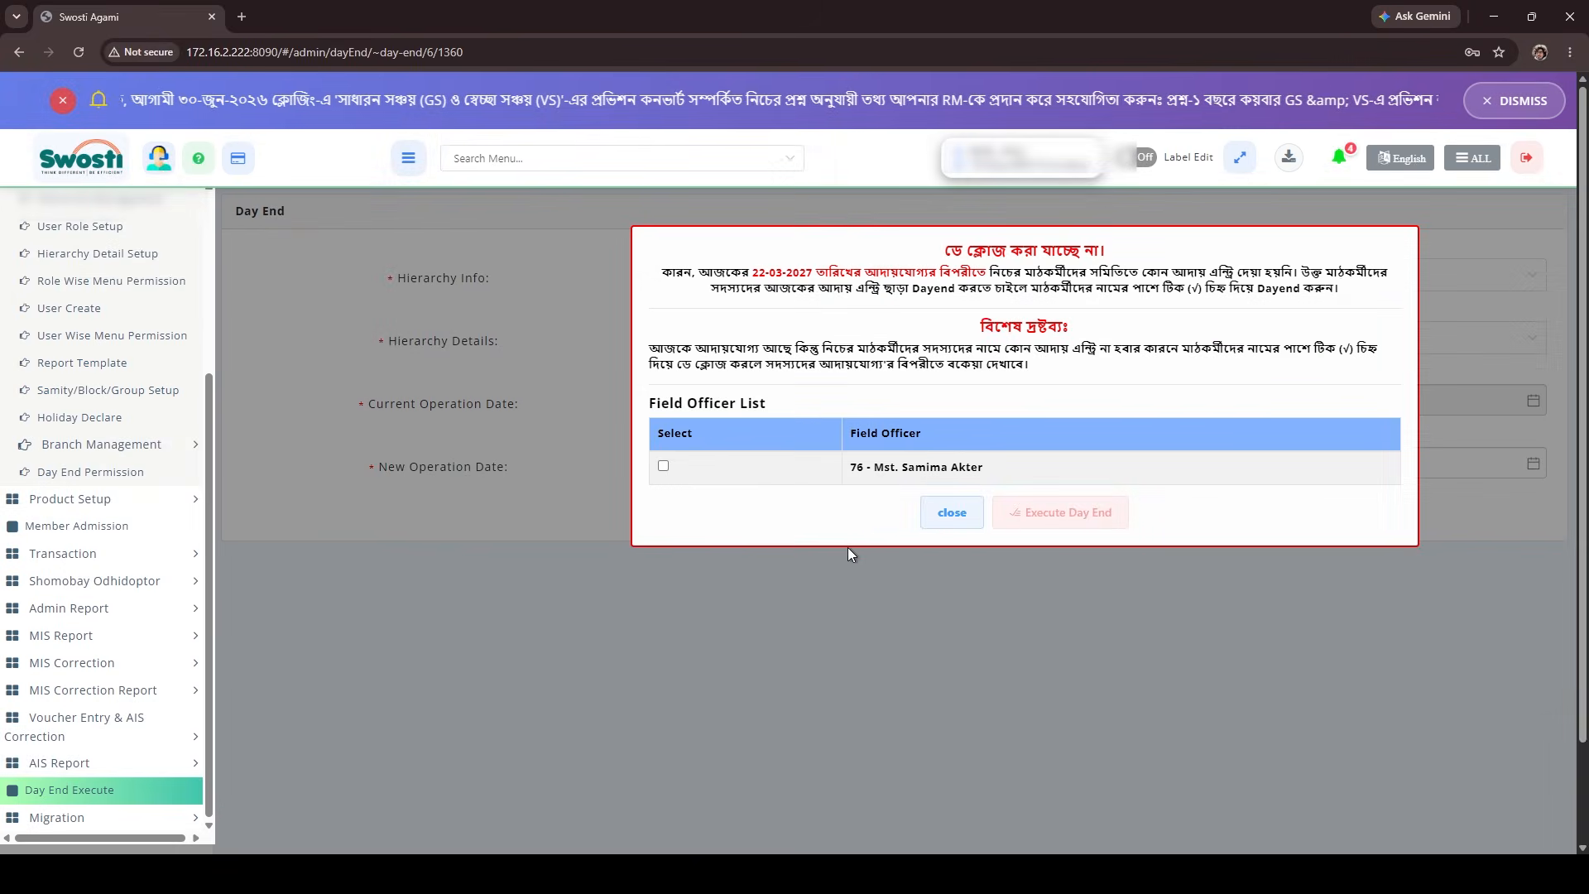
left_click(663, 466)
left_click(1051, 512)
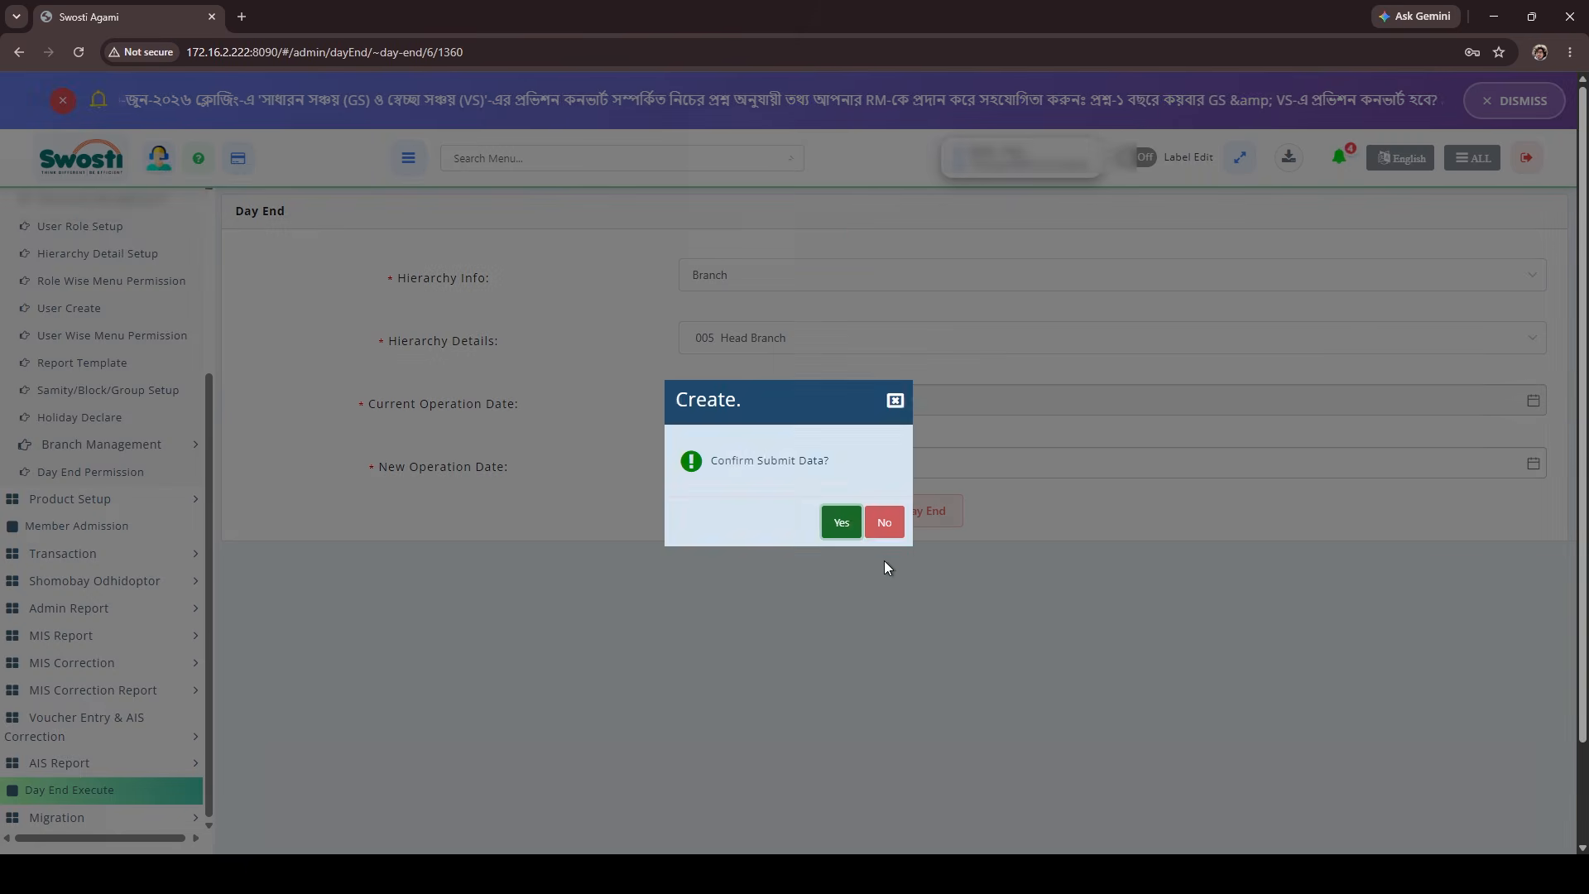
left_click(830, 523)
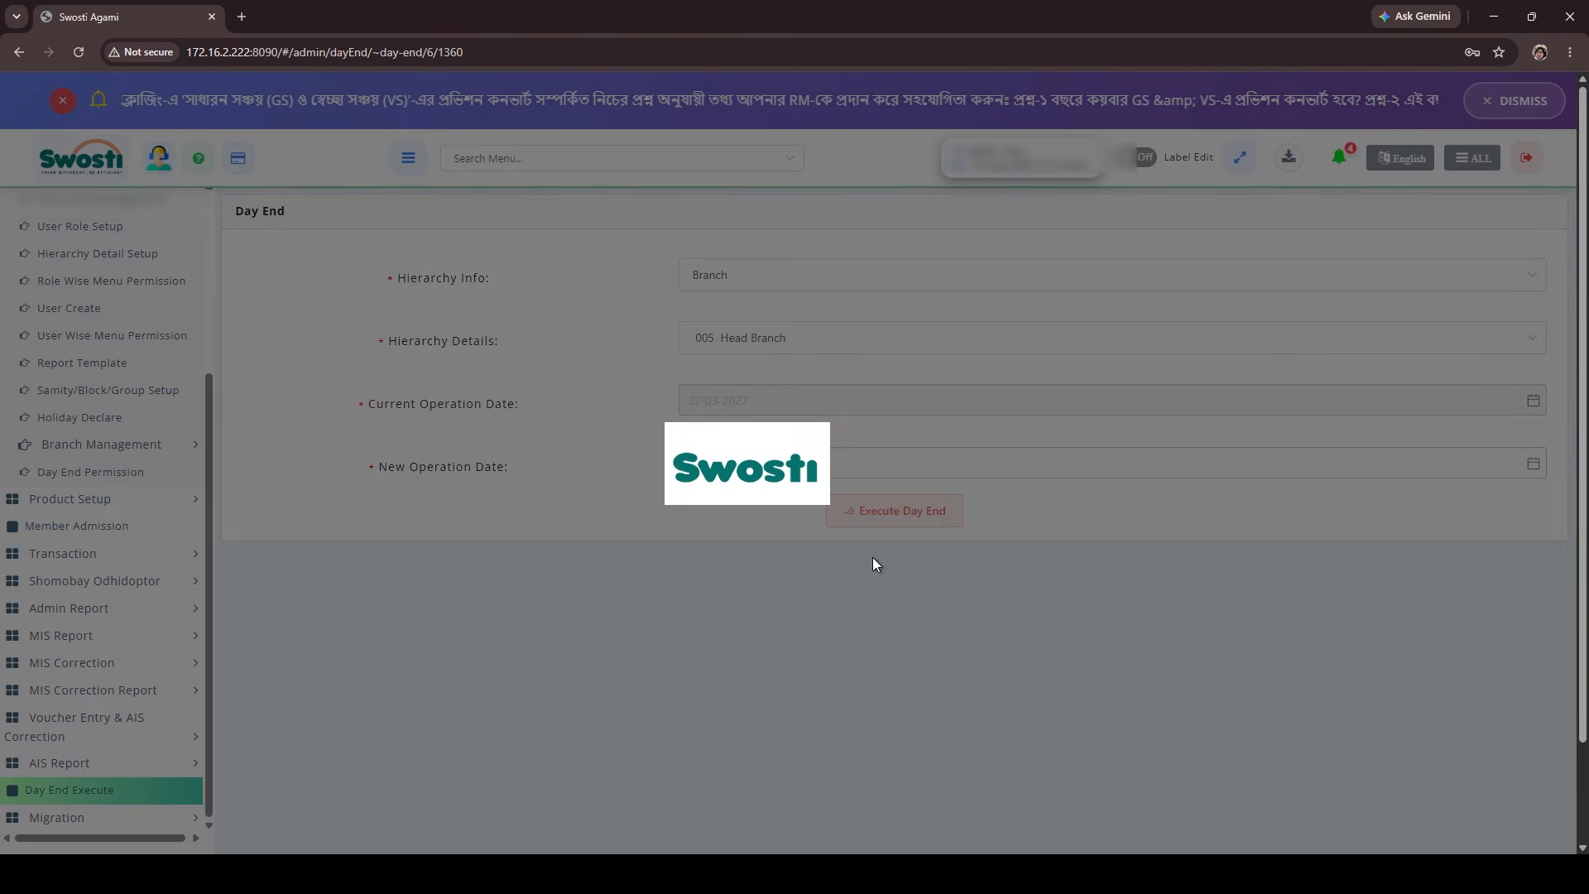